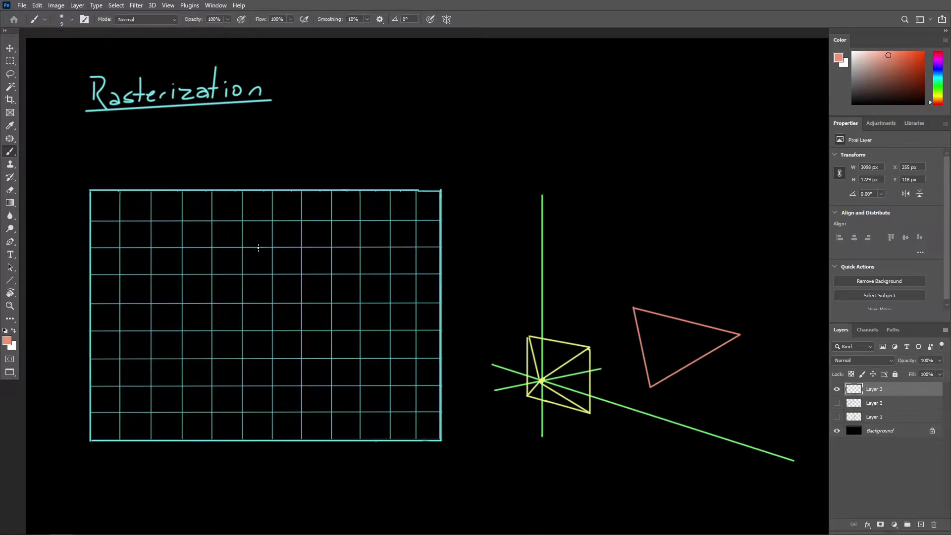
Paint a small salmon dot on the pixel grid for the first vertex of the projected triangle.
key(ctrl+space)
ctrl+drag(217, 242, 306, 204)
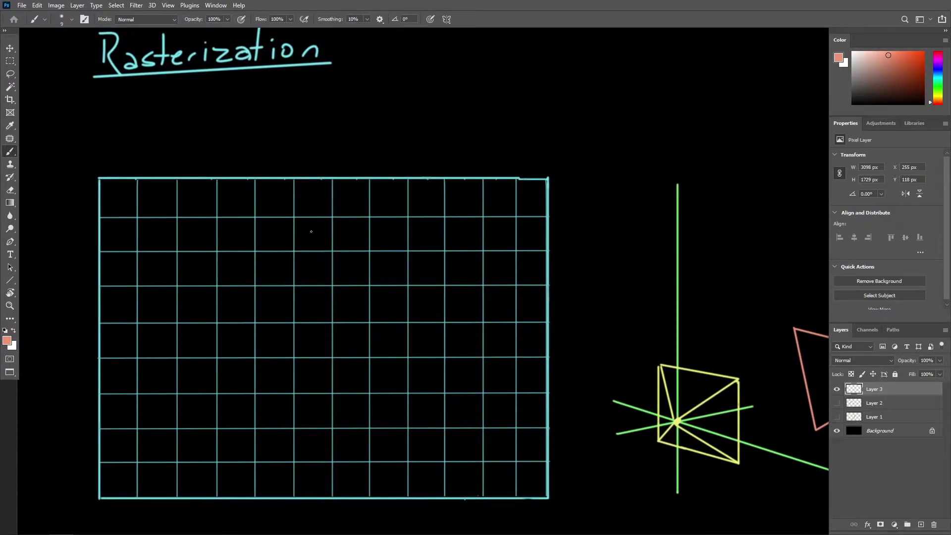
key(space)
drag(324, 226, 271, 213)
drag(383, 232, 331, 215)
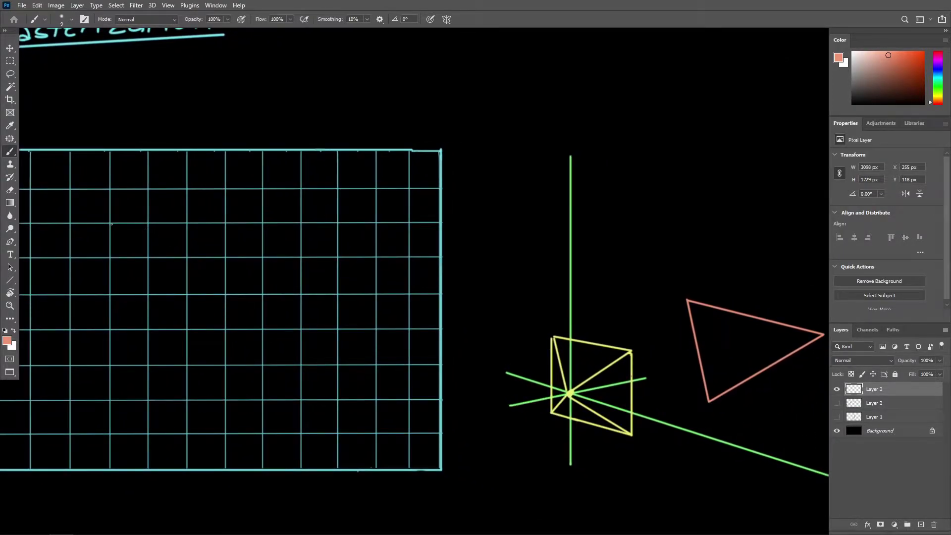
drag(114, 224, 117, 226)
Circle the upper-left vertex of the triangle in the 3D sketch and undo the mark.
key(space)
drag(685, 336, 657, 312)
drag(657, 272, 661, 276)
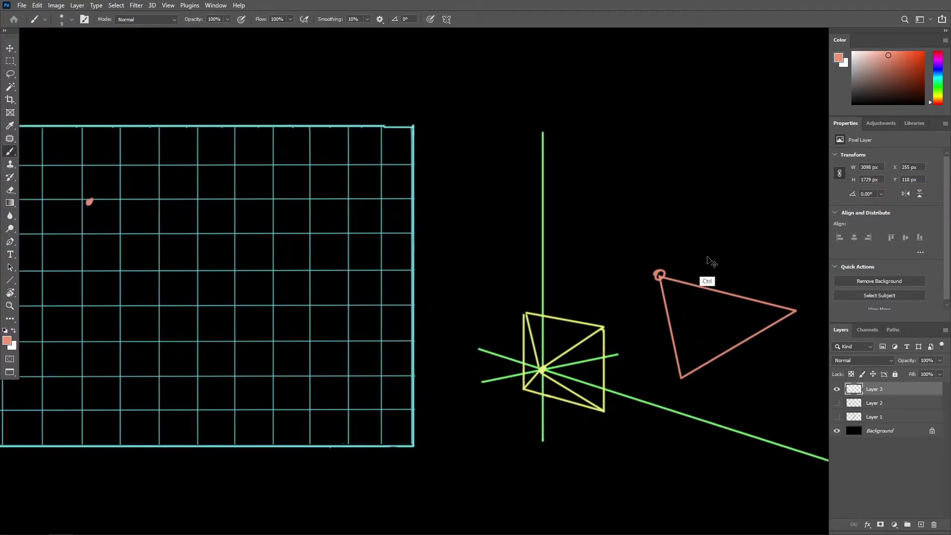
key(ctrl+z)
Dot the lower and upper-right vertices on the grid and connect all three dots with straight lines into a triangle.
drag(189, 372, 186, 366)
drag(358, 203, 364, 199)
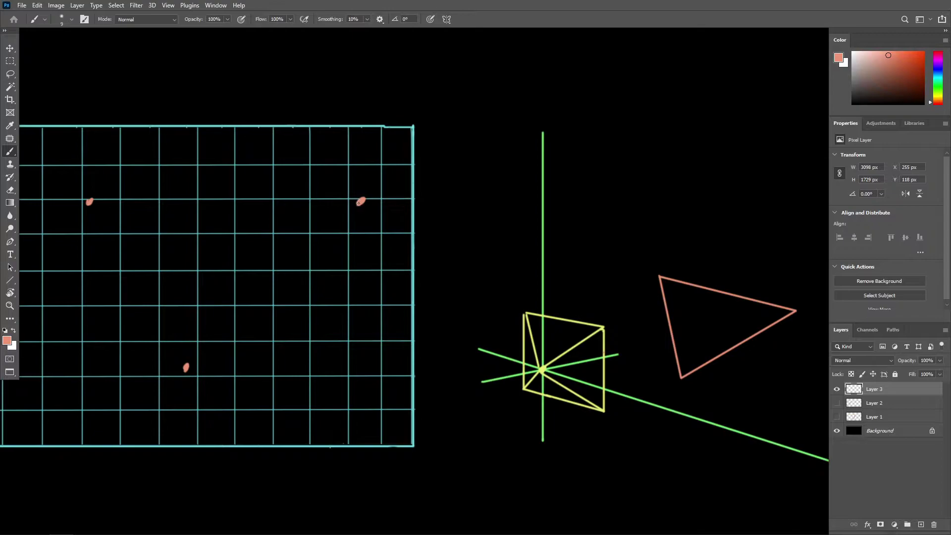
shift+click(186, 367)
shift+click(89, 202)
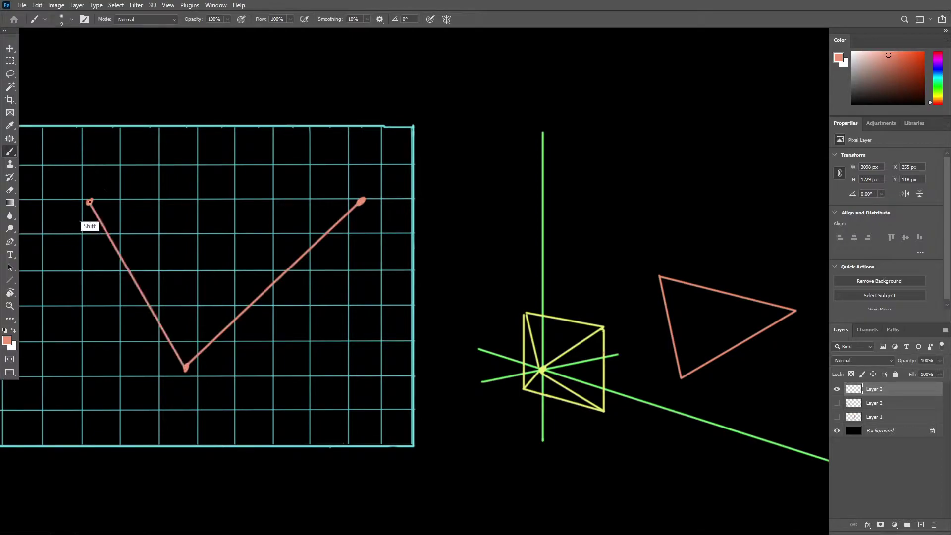
shift+click(362, 201)
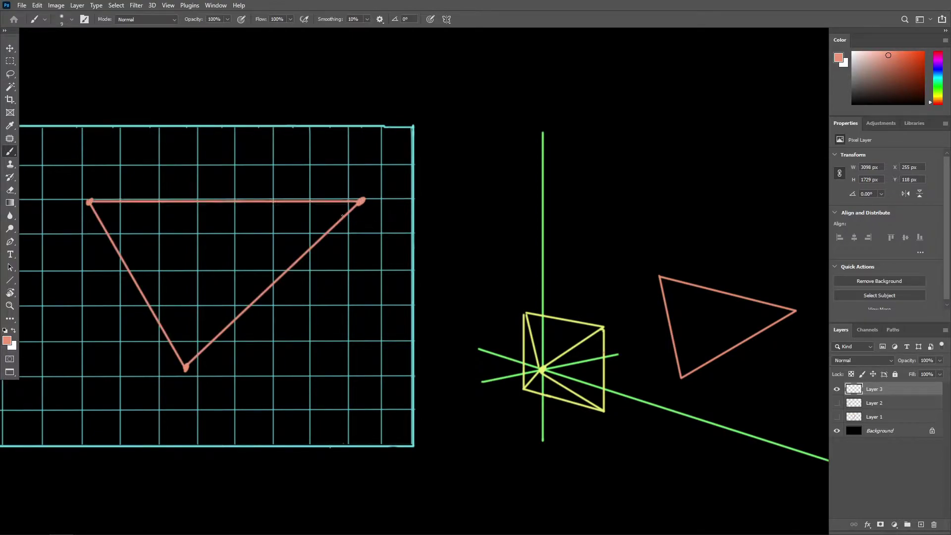
Circle the three vertices of the grid triangle one after another and undo the circles.
mouse_move(292, 221)
mouse_down()
mouse_move(430, 229)
mouse_move(355, 209)
mouse_move(382, 209)
mouse_up()
mouse_move(223, 195)
mouse_down()
mouse_move(220, 222)
mouse_move(210, 201)
mouse_up()
mouse_move(627, 194)
mouse_down()
mouse_move(612, 220)
mouse_move(625, 193)
mouse_up()
mouse_move(365, 432)
mouse_down()
mouse_move(368, 462)
mouse_move(362, 430)
mouse_up()
key(ctrl+z)
key(ctrl+z)
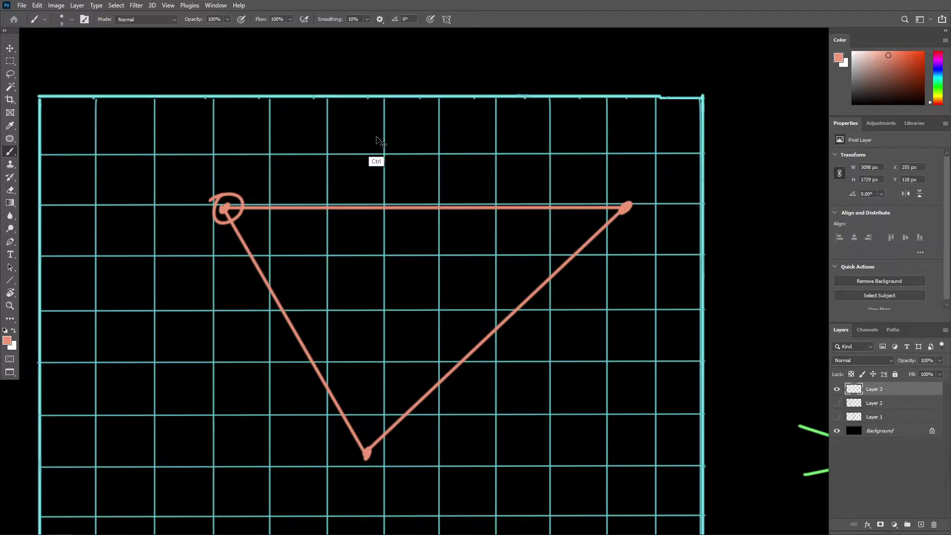
key(ctrl+z)
drag(301, 162, 330, 151)
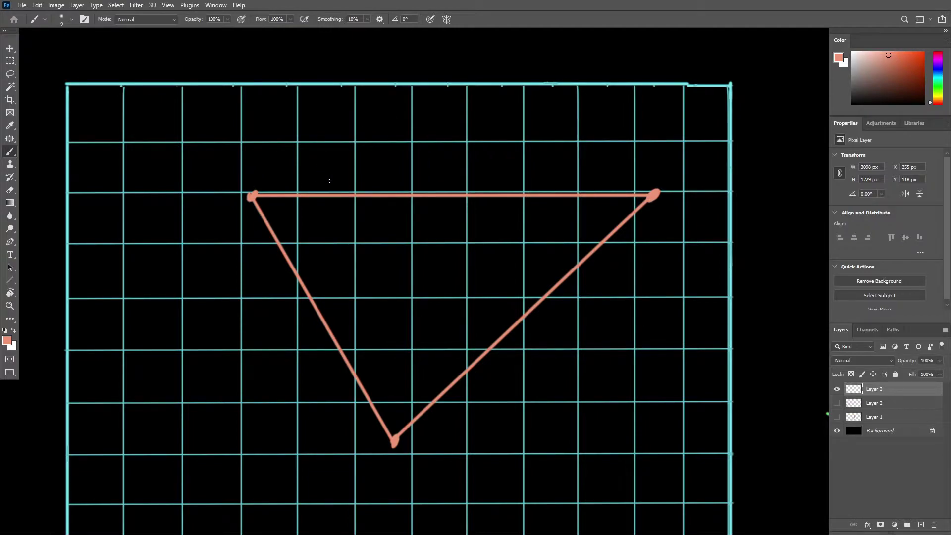
drag(329, 180, 305, 189)
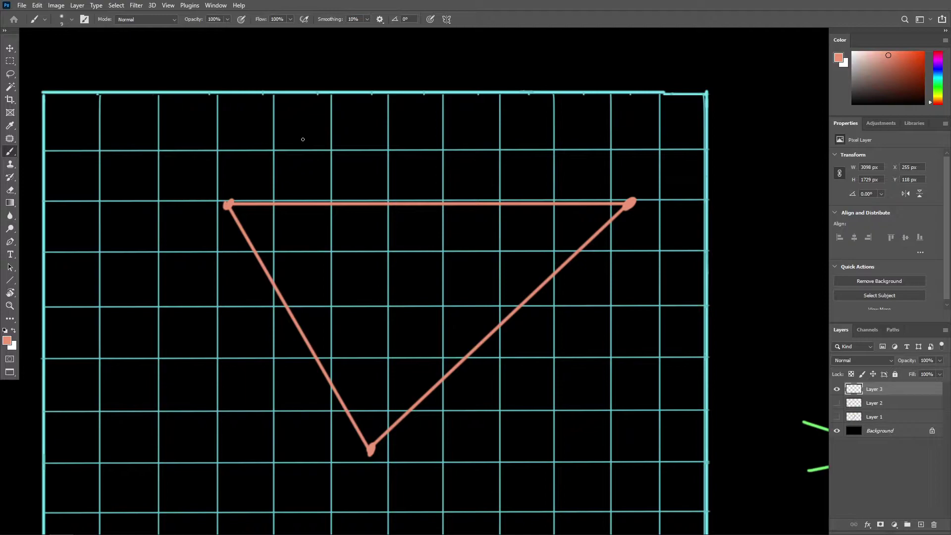
mouse_move(375, 157)
mouse_down()
mouse_move(290, 199)
mouse_move(550, 204)
mouse_move(368, 191)
mouse_up()
key(ctrl+z)
drag(256, 194, 269, 187)
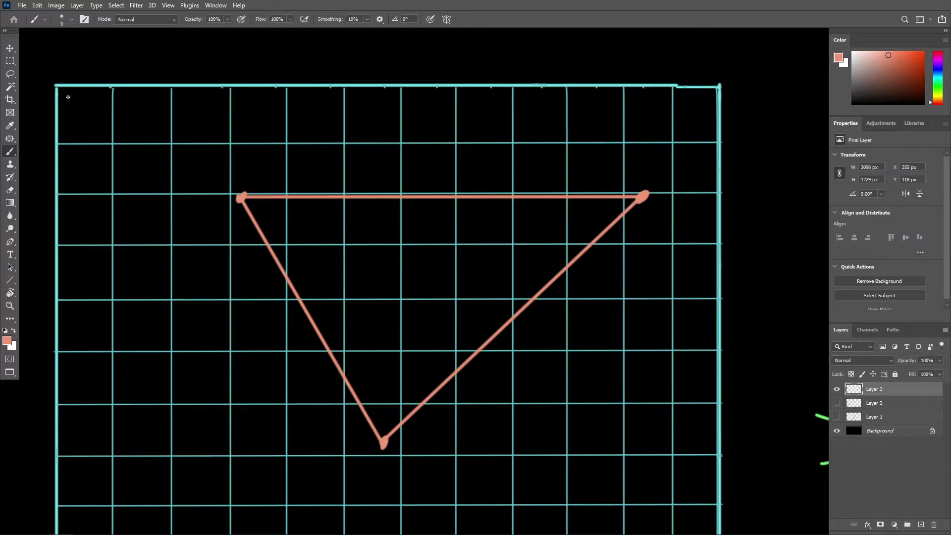
Draw X marks in the first three cells of the grid's top row and undo them.
mouse_move(68, 97)
mouse_down()
mouse_move(102, 123)
mouse_move(74, 130)
mouse_up()
drag(132, 96, 153, 126)
drag(155, 97, 128, 131)
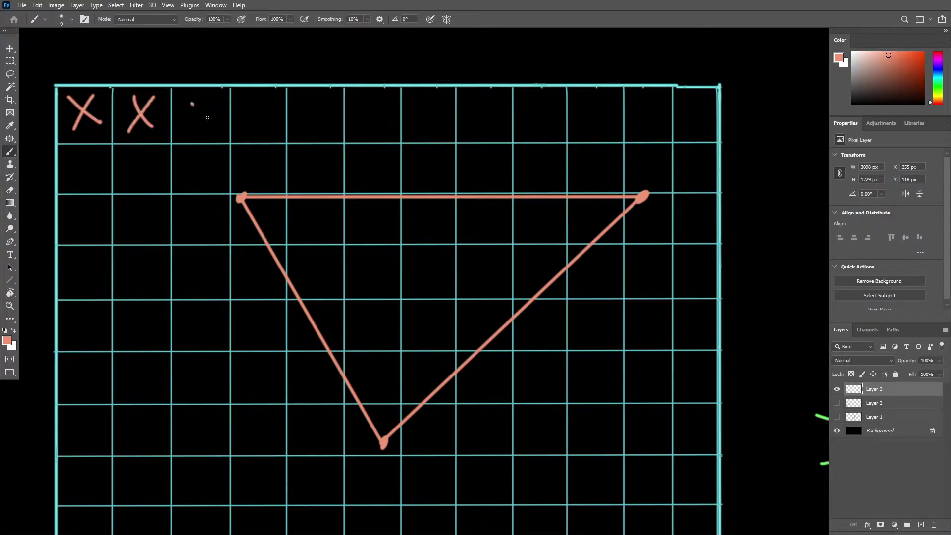
drag(207, 117, 216, 124)
drag(215, 96, 192, 128)
key(ctrl+z)
key(ctrl+z)
key(ctrl+z)
key(ctrl+z)
key(ctrl+z)
key(ctrl+z)
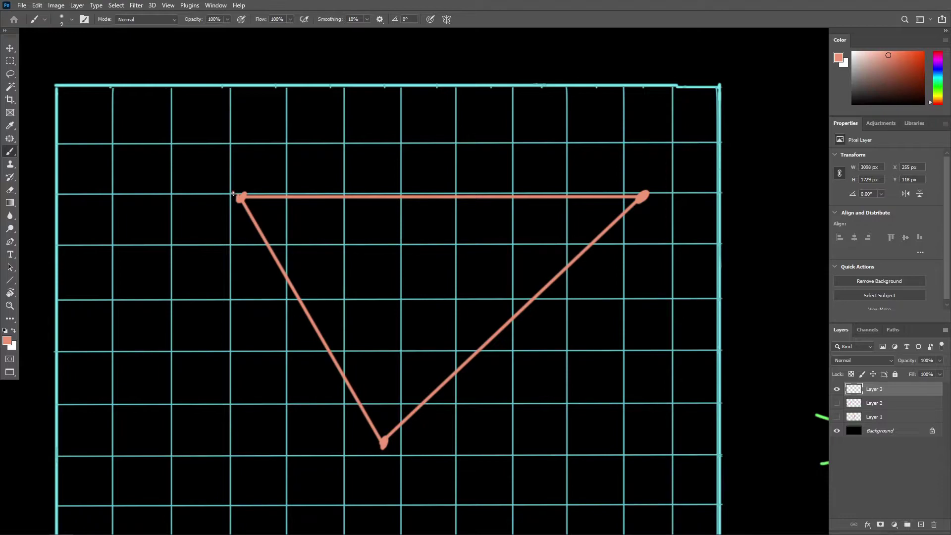
Draw the straight left, right and top edges of a bounding box around the grid triangle.
shift+drag(234, 194, 238, 451)
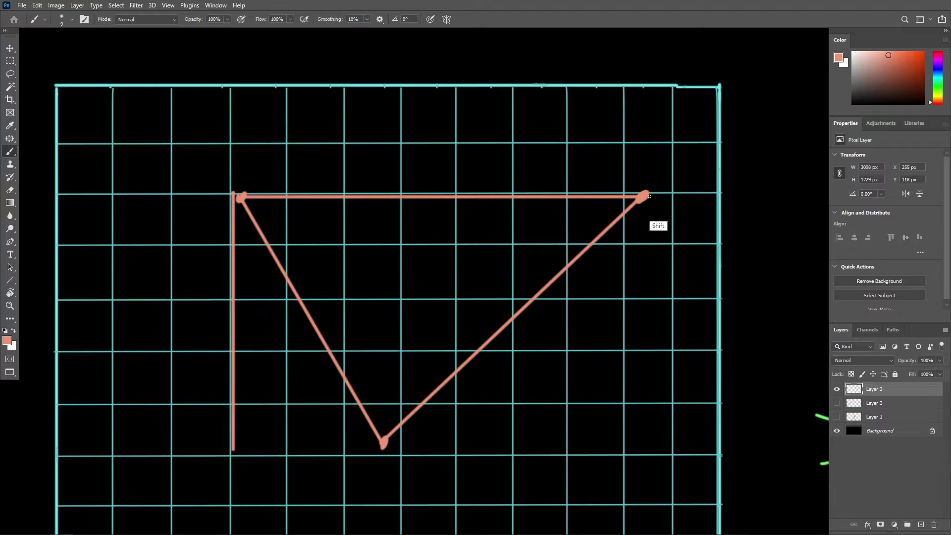
mouse_move(648, 198)
shift+mouse_down()
mouse_move(636, 380)
mouse_move(650, 447)
shift+mouse_up()
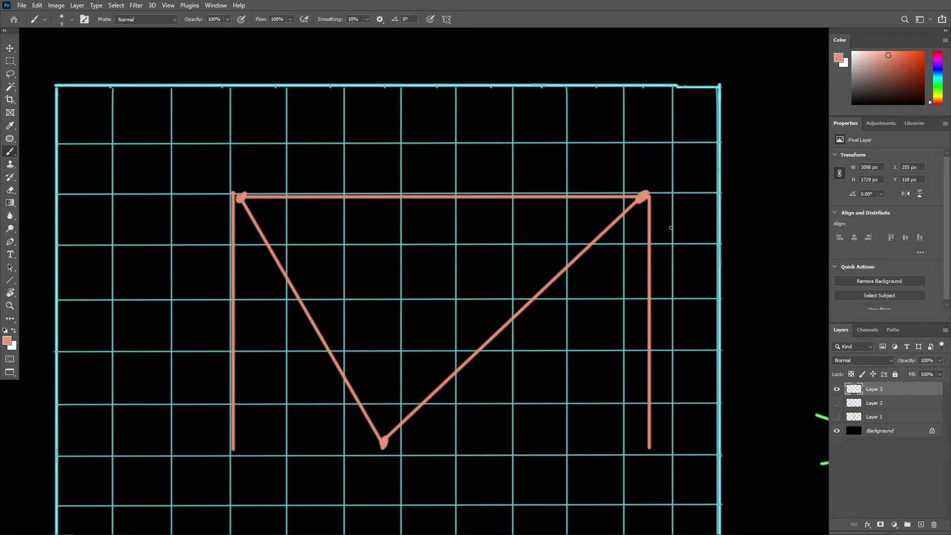
mouse_move(492, 192)
mouse_down()
mouse_move(486, 180)
mouse_move(510, 186)
mouse_up()
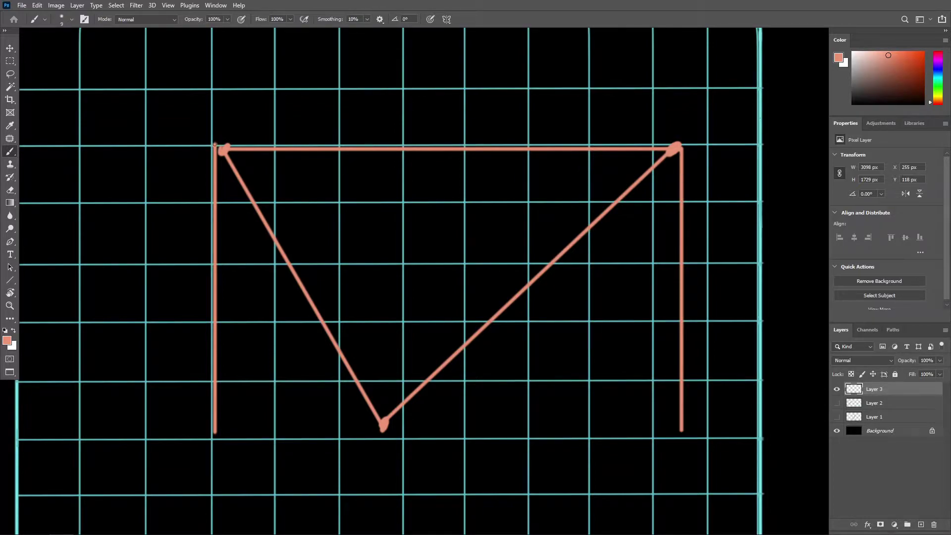
shift+drag(220, 145, 680, 144)
Circle the triangle's two upper vertices and undo both circles.
drag(446, 225, 448, 204)
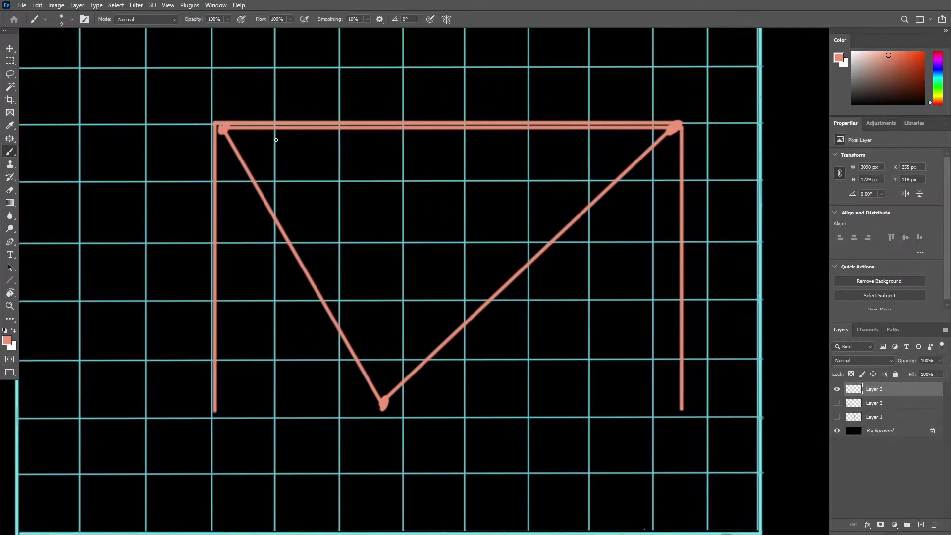
drag(234, 122, 230, 127)
drag(680, 122, 671, 141)
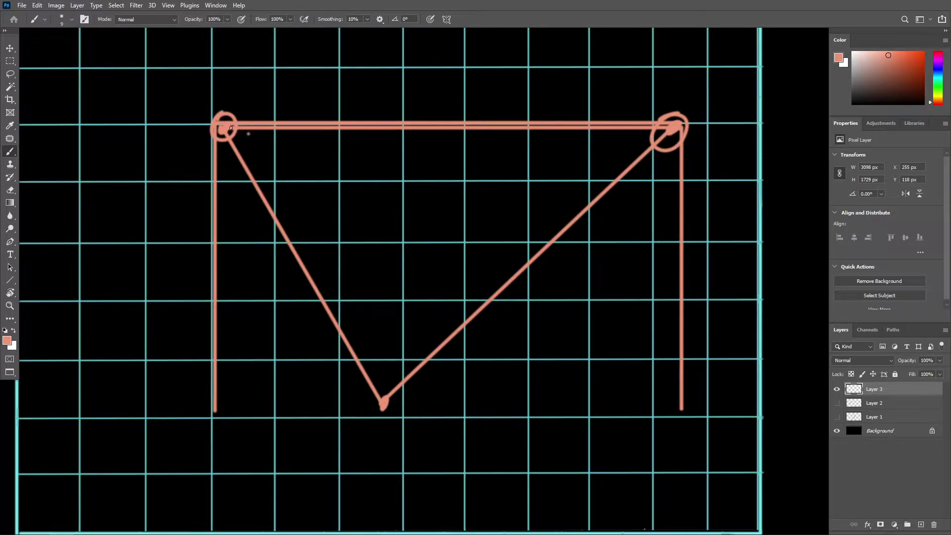
key(ctrl+z)
key(ctrl+z)
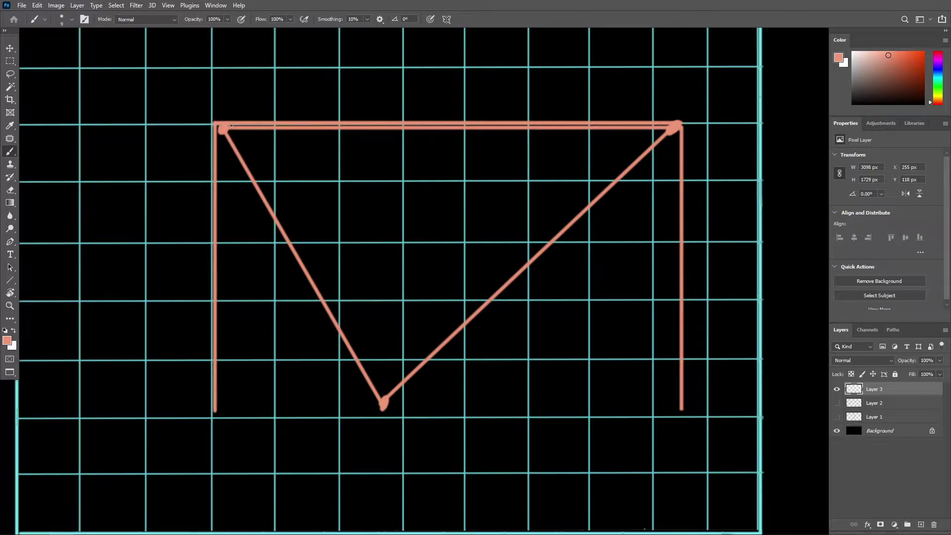
Close the bounding box with a straight bottom edge just below the triangle's lowest vertex.
shift+drag(216, 415, 683, 415)
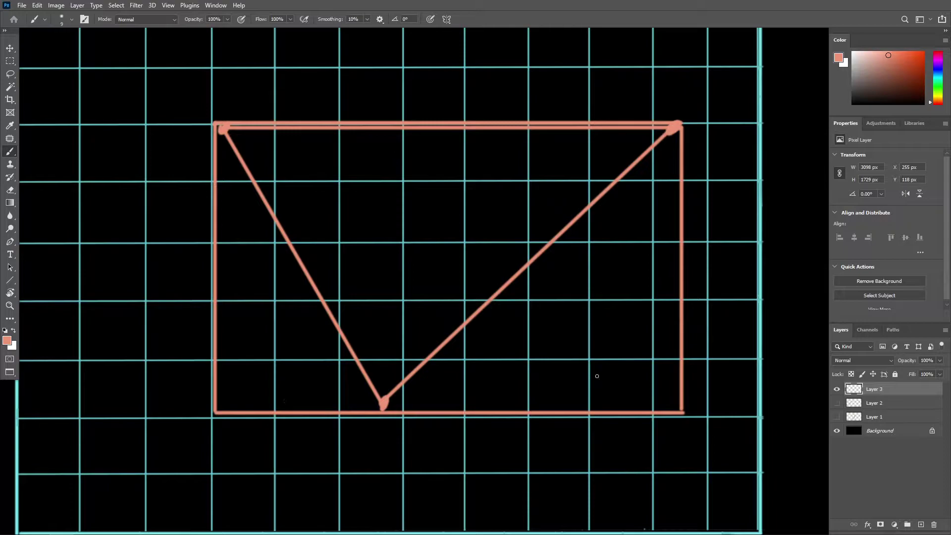
drag(540, 242, 535, 251)
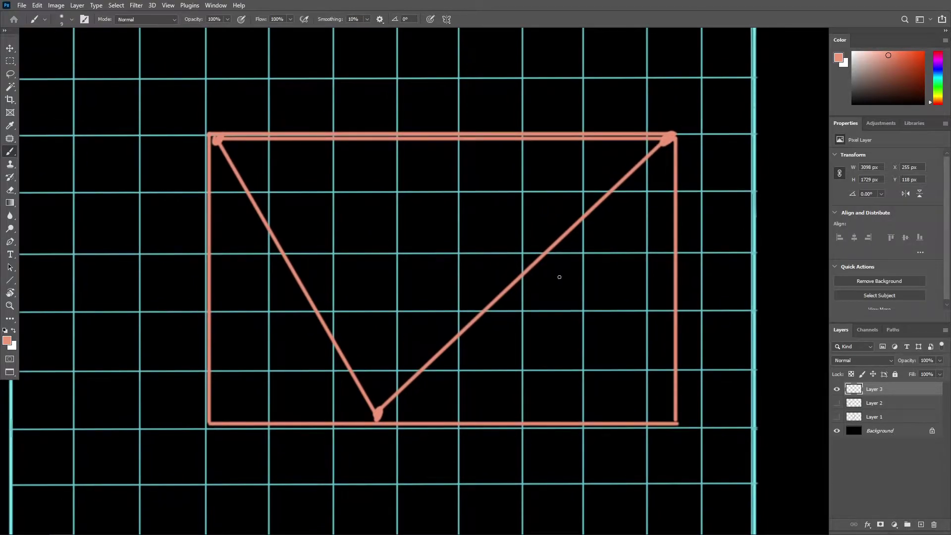
mouse_move(592, 219)
ctrl+mouse_down()
mouse_move(570, 223)
mouse_move(587, 217)
ctrl+mouse_up()
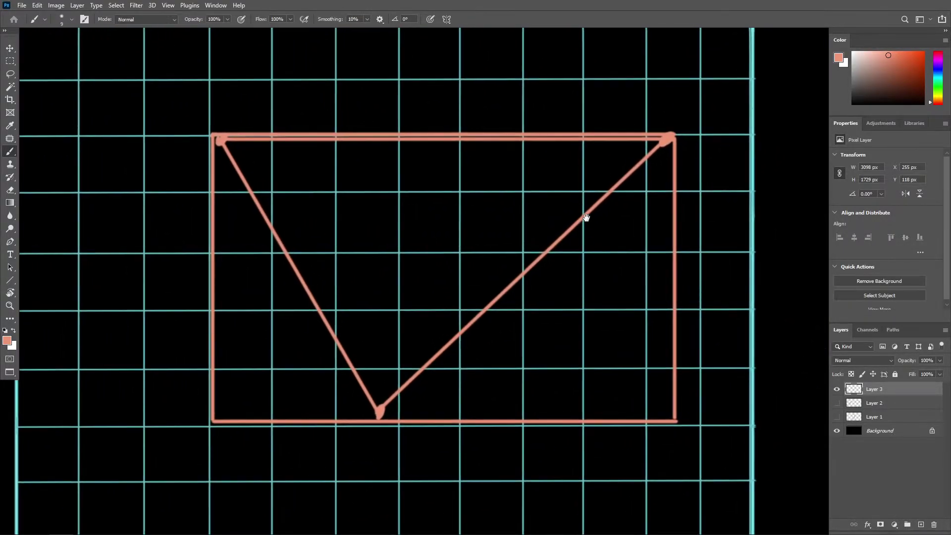
Scribble a zigzag across the whole bounding box and undo it.
mouse_move(221, 143)
mouse_down()
mouse_move(340, 140)
mouse_move(606, 178)
mouse_move(602, 388)
mouse_move(662, 402)
mouse_up()
scroll(666, 366, down, 3)
mouse_move(672, 250)
mouse_down()
mouse_move(543, 252)
mouse_move(515, 393)
mouse_move(576, 396)
mouse_up()
key(ctrl+z)
mouse_move(607, 293)
ctrl+mouse_down()
mouse_move(657, 299)
mouse_move(552, 221)
ctrl+mouse_up()
ctrl+drag(494, 221, 531, 223)
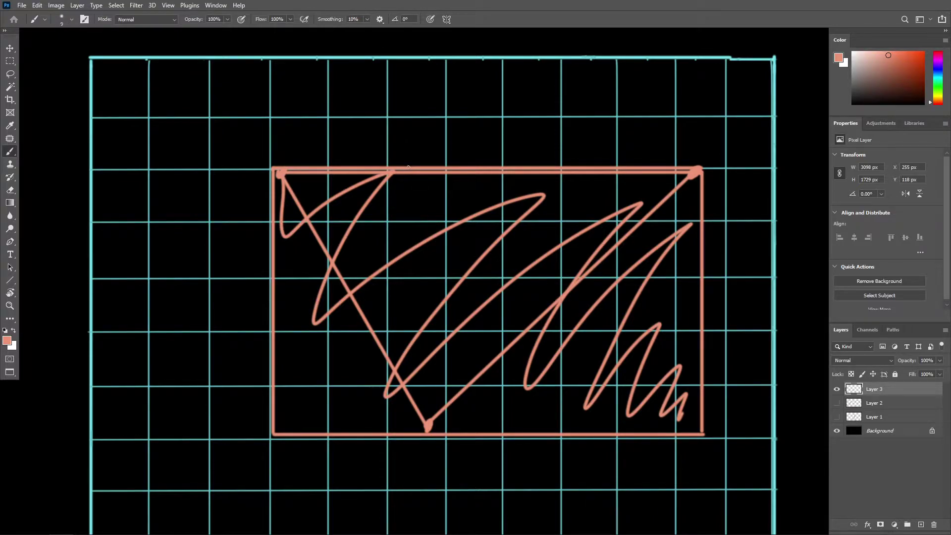
mouse_move(418, 118)
ctrl+mouse_down()
mouse_move(441, 121)
mouse_move(406, 87)
ctrl+mouse_up()
key(ctrl+z)
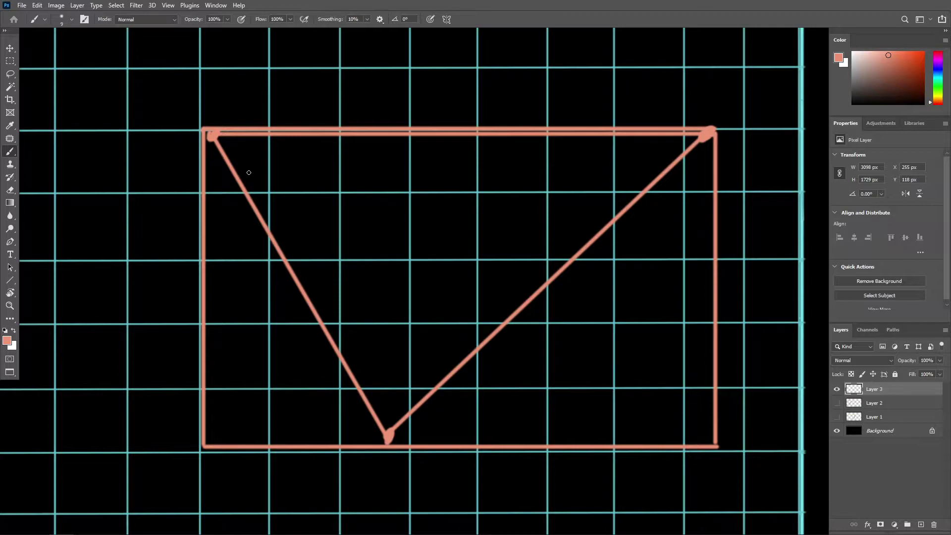
Dot the centers of the seven cells in the bounding box's top row and the first cell of its second row.
drag(234, 160, 232, 166)
ctrl+click(232, 159)
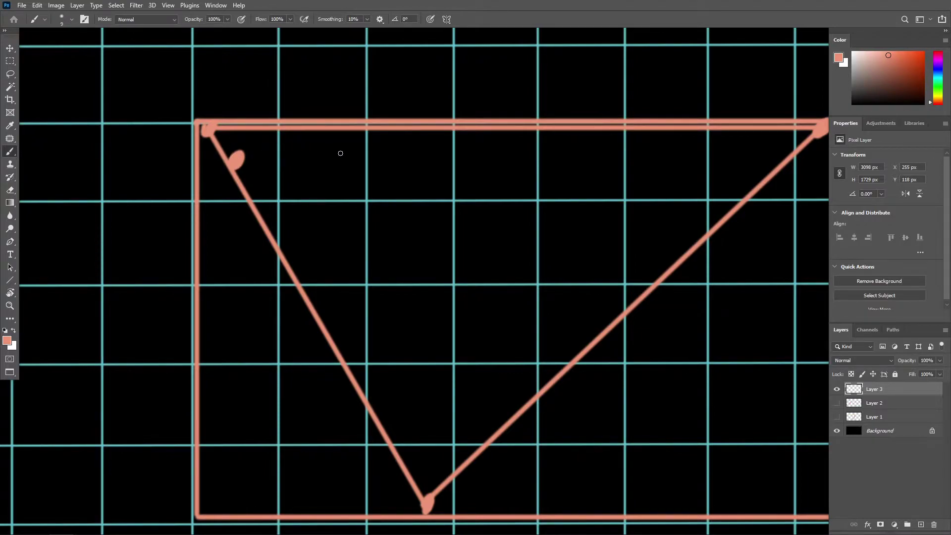
click(322, 158)
click(416, 158)
click(499, 159)
click(565, 160)
click(657, 164)
click(753, 157)
click(235, 243)
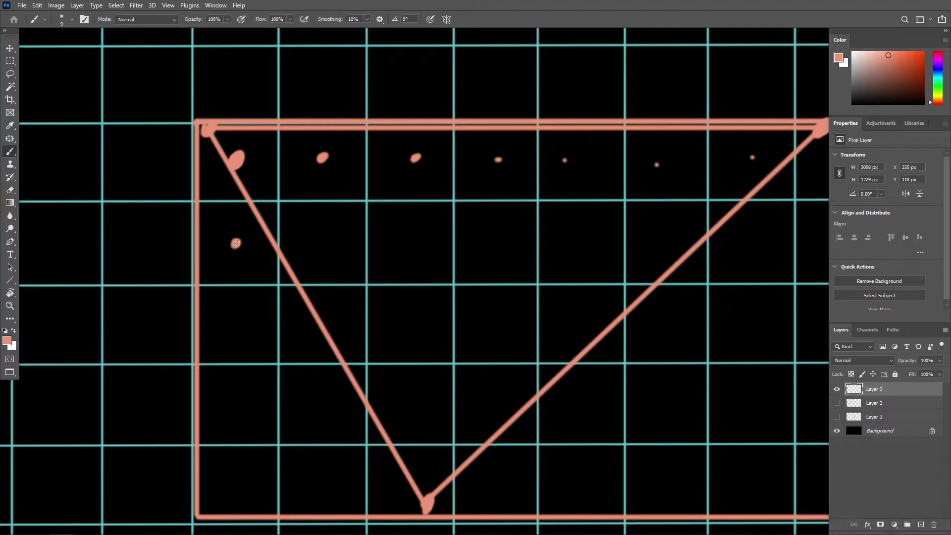
Scribble over the first cell of the bounding box's second row and undo the scribble.
ctrl+drag(243, 235, 250, 236)
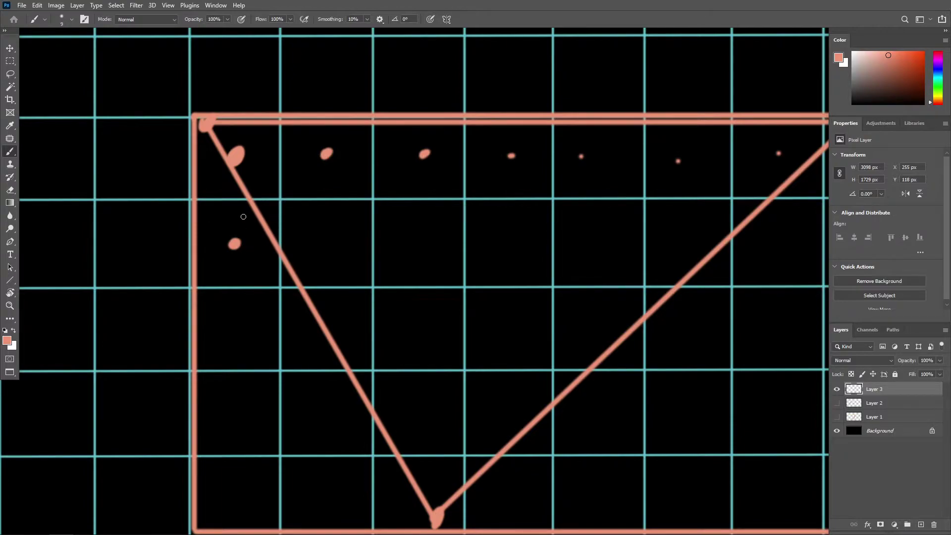
mouse_move(226, 215)
mouse_down()
mouse_move(203, 251)
mouse_move(272, 268)
mouse_up()
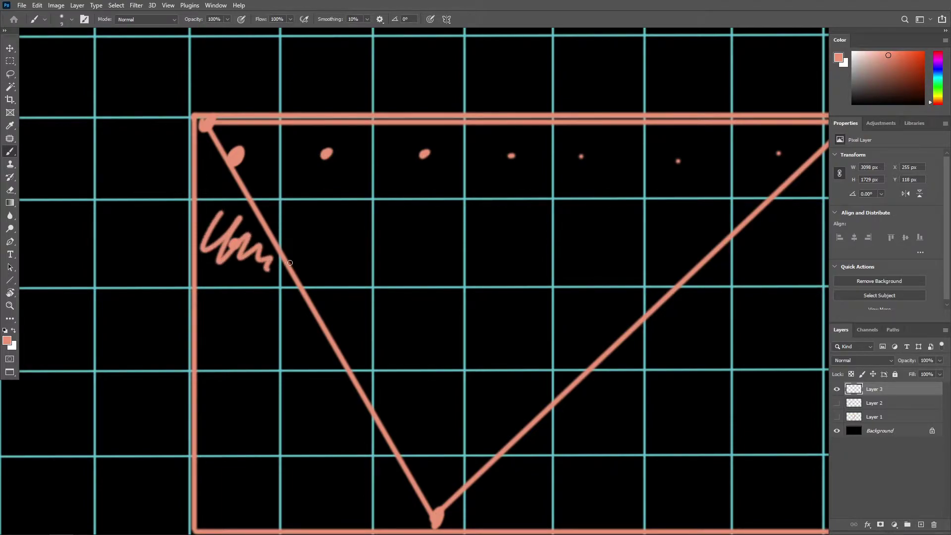
key(ctrl+z)
Paint a stroke from the triangle's upper-left vertex within the first cell and undo it.
drag(355, 228, 339, 212)
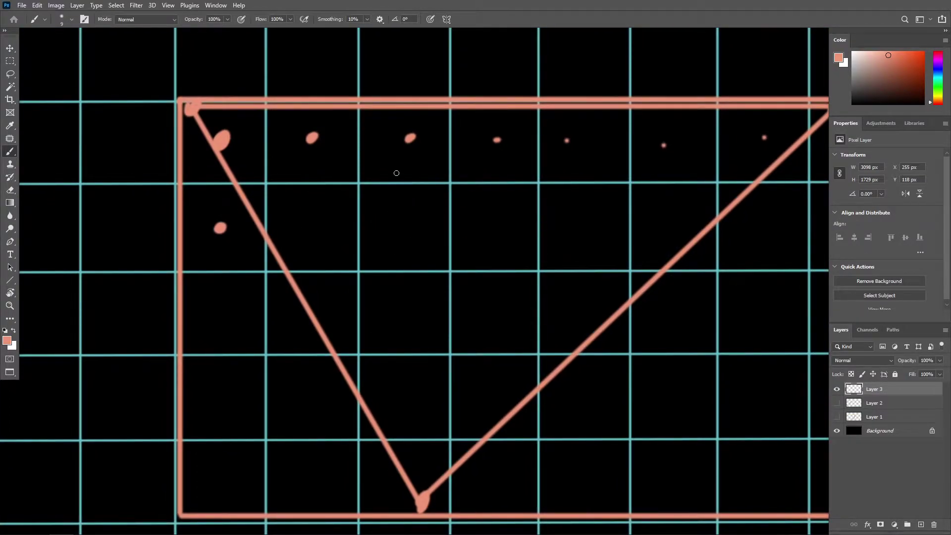
mouse_move(399, 193)
mouse_down()
mouse_move(361, 191)
mouse_move(340, 177)
mouse_move(282, 202)
mouse_up()
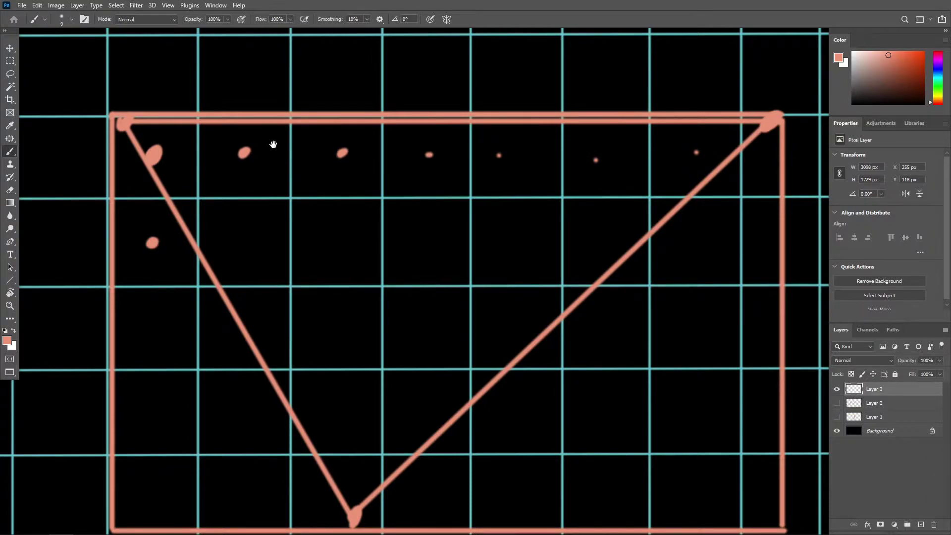
mouse_move(272, 143)
mouse_down()
mouse_move(283, 153)
mouse_move(283, 144)
mouse_up()
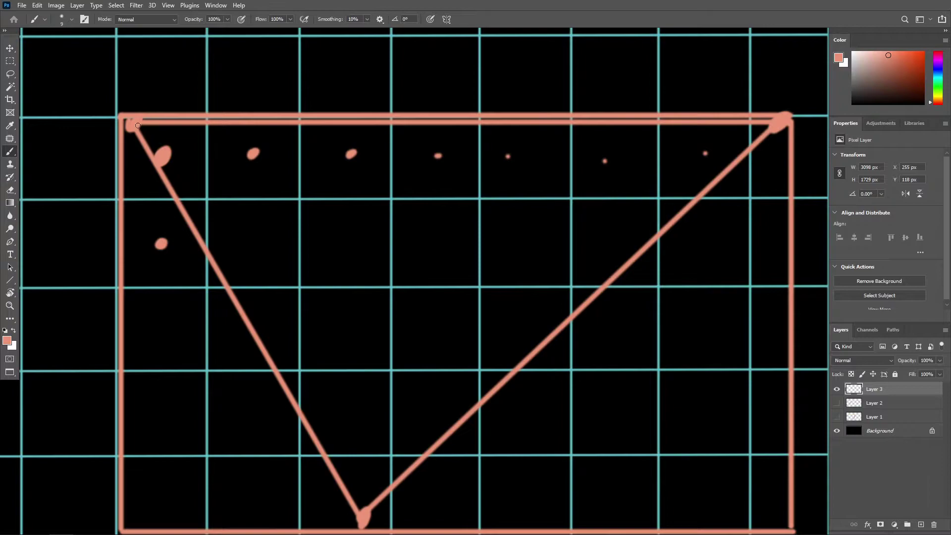
mouse_move(136, 127)
mouse_down()
mouse_move(158, 146)
mouse_move(167, 178)
mouse_up()
key(ctrl+z)
scroll(179, 136, down, 1)
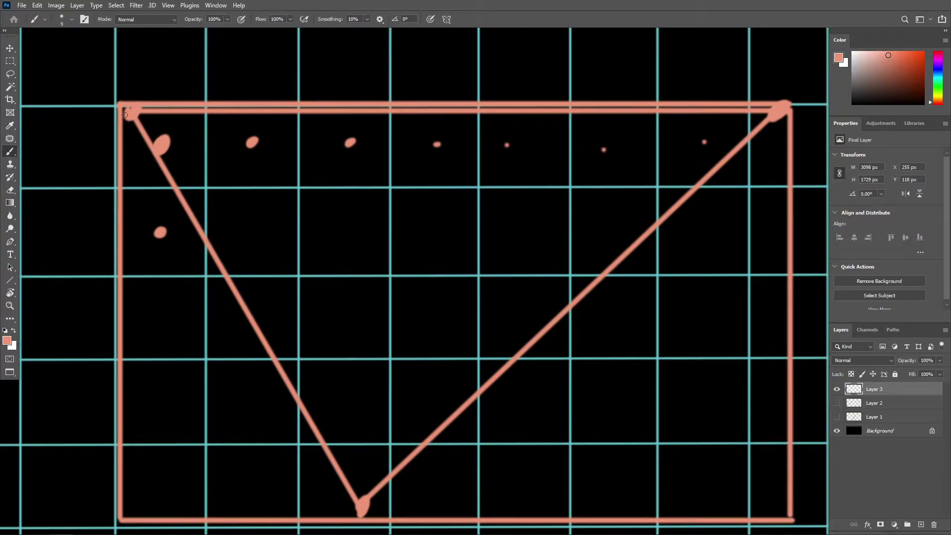
Shade all seven cells in the top row of the bounding box with salmon brush hatching.
mouse_move(125, 115)
mouse_down()
mouse_move(141, 127)
mouse_move(176, 125)
mouse_move(184, 163)
mouse_move(196, 149)
mouse_move(196, 179)
mouse_up()
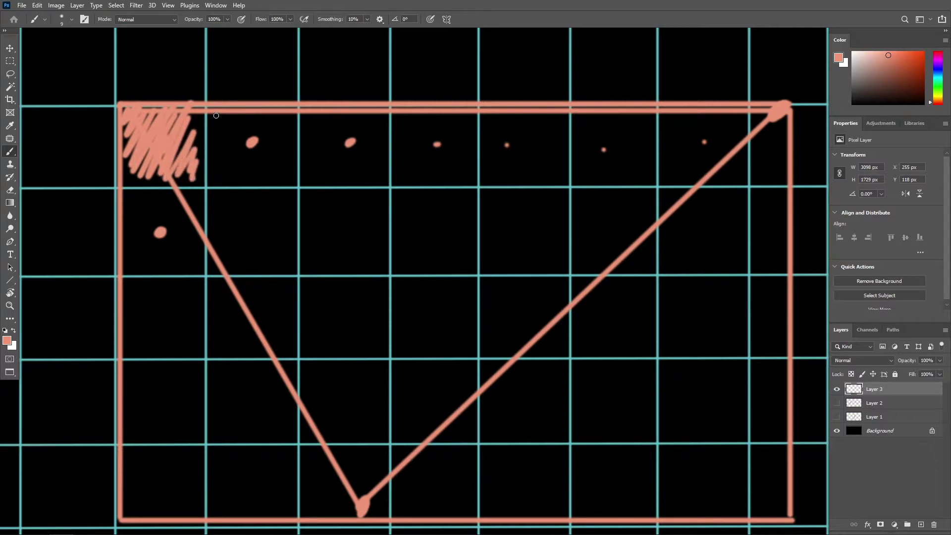
mouse_move(216, 116)
mouse_down()
mouse_move(226, 148)
mouse_move(253, 124)
mouse_move(270, 168)
mouse_move(294, 153)
mouse_move(302, 127)
mouse_move(564, 173)
mouse_up()
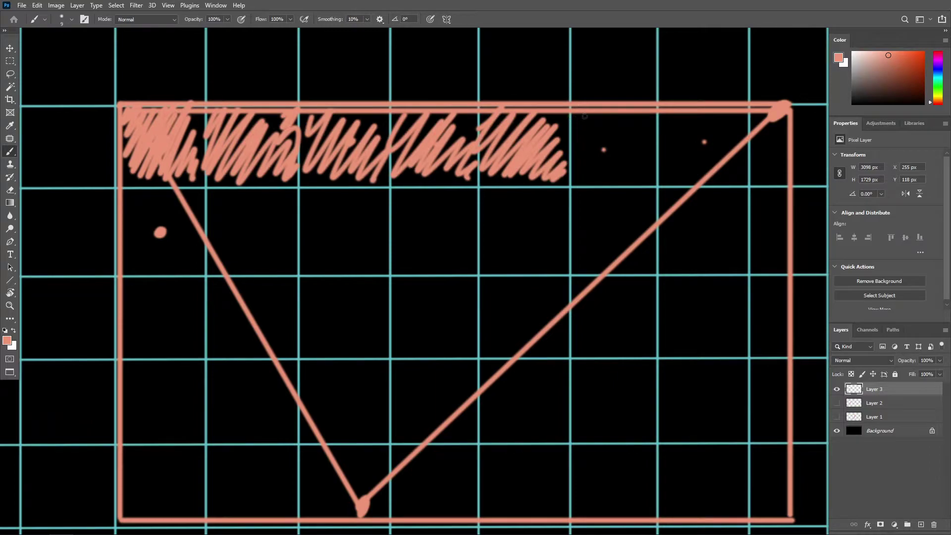
mouse_move(575, 108)
mouse_down()
mouse_move(625, 110)
mouse_move(639, 158)
mouse_move(664, 185)
mouse_up()
mouse_move(672, 108)
mouse_down()
mouse_move(719, 171)
mouse_move(743, 119)
mouse_move(719, 180)
mouse_move(708, 135)
mouse_up()
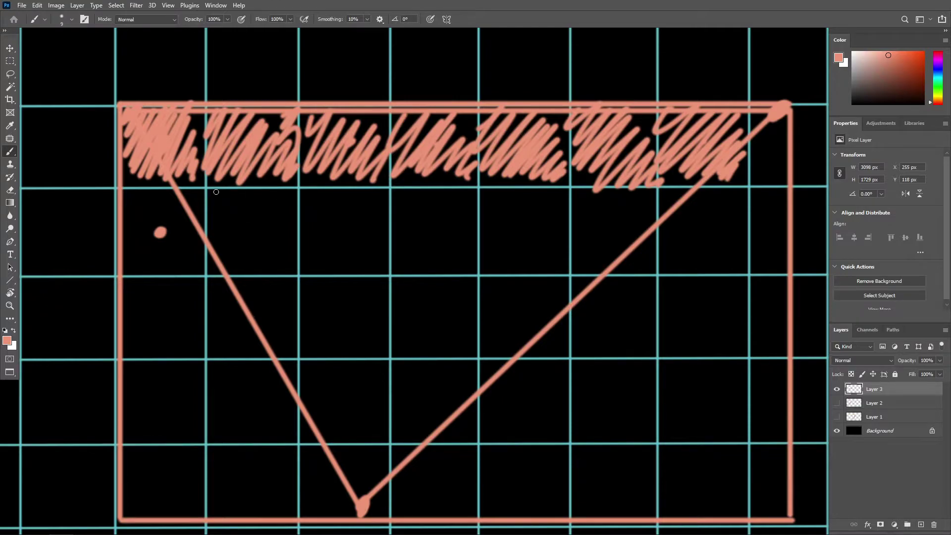
Shade the second through sixth cells of the bounding box's second row with salmon brush hatching.
mouse_move(216, 191)
mouse_down()
mouse_move(225, 203)
mouse_move(275, 191)
mouse_move(295, 270)
mouse_up()
mouse_move(299, 201)
mouse_down()
mouse_move(322, 232)
mouse_move(345, 214)
mouse_move(374, 248)
mouse_move(392, 245)
mouse_up()
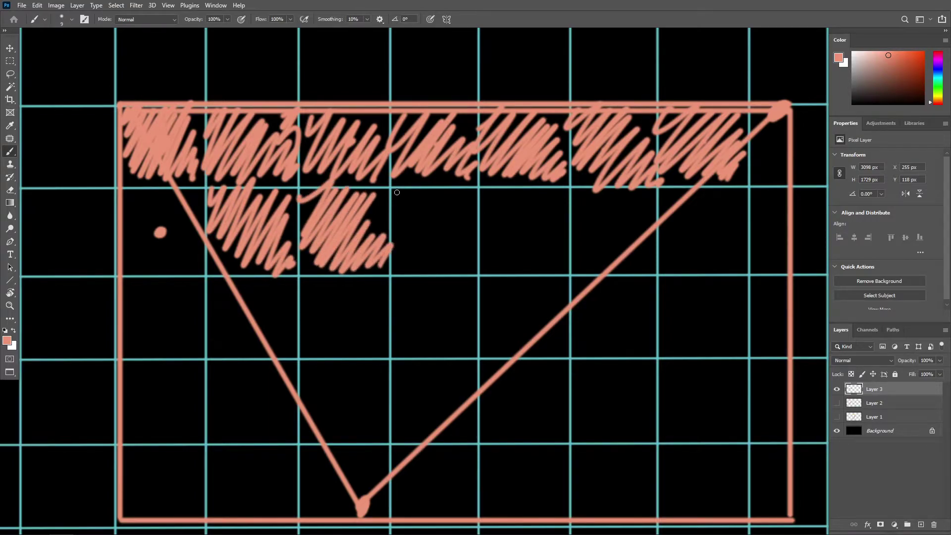
mouse_move(397, 192)
mouse_down()
mouse_move(436, 257)
mouse_move(446, 203)
mouse_move(458, 270)
mouse_move(475, 261)
mouse_up()
mouse_move(485, 196)
mouse_down()
mouse_move(476, 222)
mouse_move(504, 231)
mouse_move(554, 198)
mouse_move(568, 268)
mouse_up()
click(612, 228)
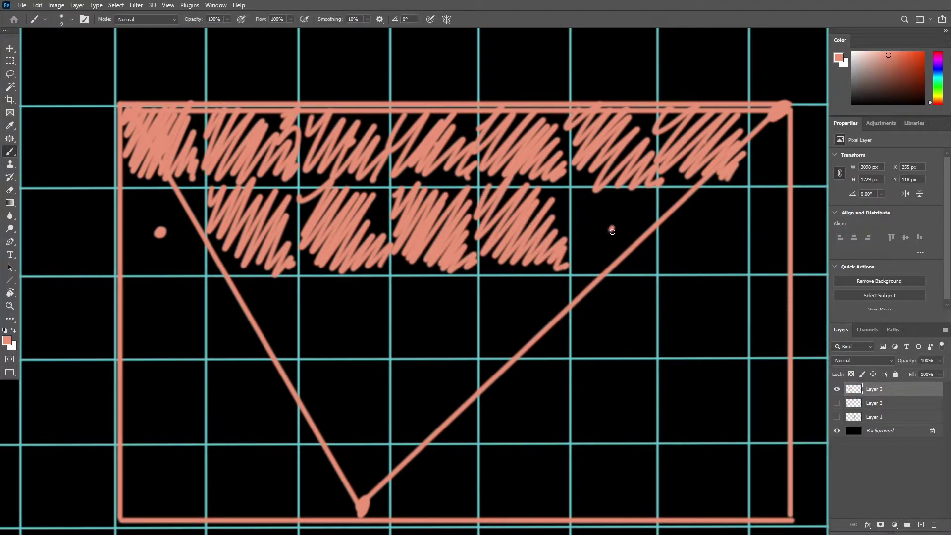
mouse_move(583, 208)
mouse_down()
mouse_move(607, 250)
mouse_move(631, 233)
mouse_move(640, 267)
mouse_move(654, 270)
mouse_move(601, 246)
mouse_move(632, 193)
mouse_move(647, 217)
mouse_move(580, 226)
mouse_move(578, 271)
mouse_move(646, 223)
mouse_move(649, 196)
mouse_up()
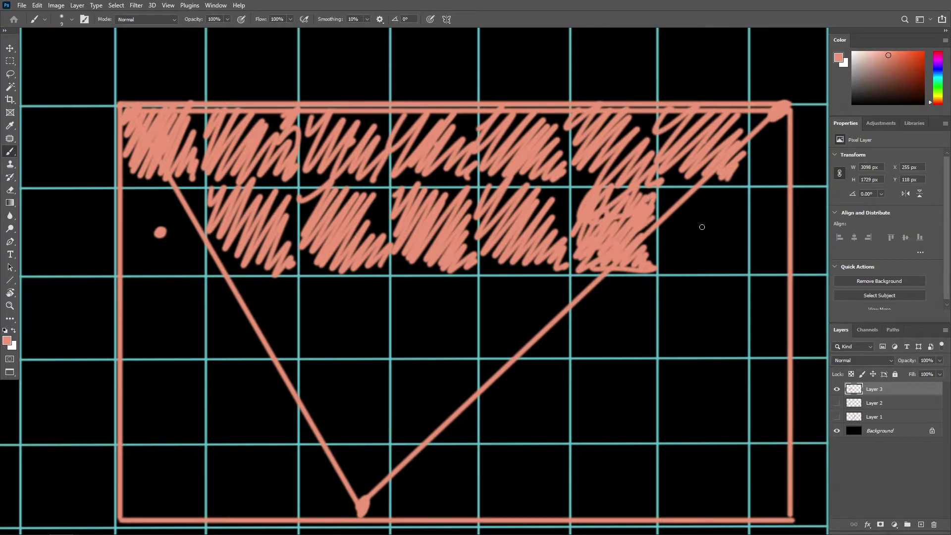
Dot the centers of the second row's last cell and the third row's first two cells, undoing the last dot.
click(702, 227)
click(160, 311)
scroll(303, 262, down, 2)
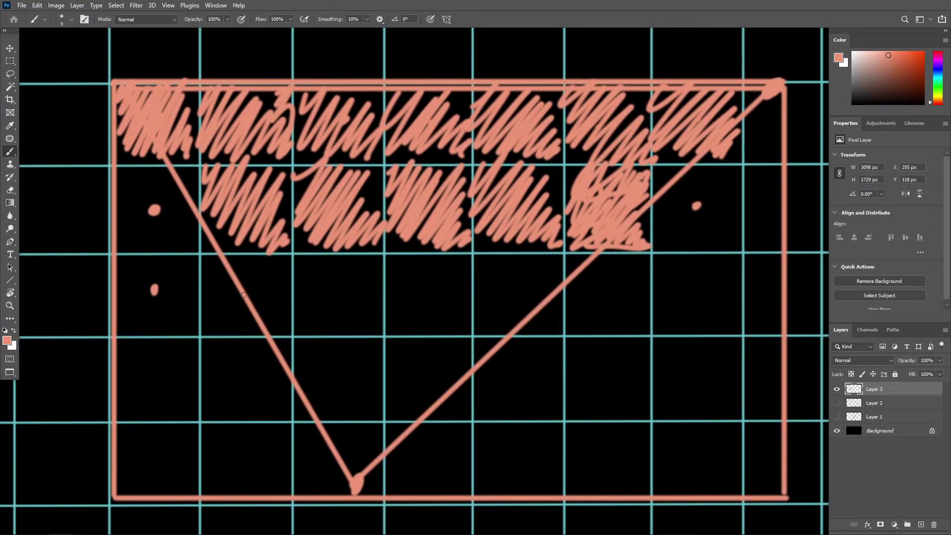
click(244, 295)
key(ctrl+z)
Shade the second through fifth cells of the bounding box's third row with salmon hatching.
mouse_move(210, 262)
mouse_down()
mouse_move(221, 288)
mouse_move(248, 278)
mouse_move(278, 287)
mouse_move(288, 311)
mouse_move(218, 322)
mouse_move(284, 334)
mouse_up()
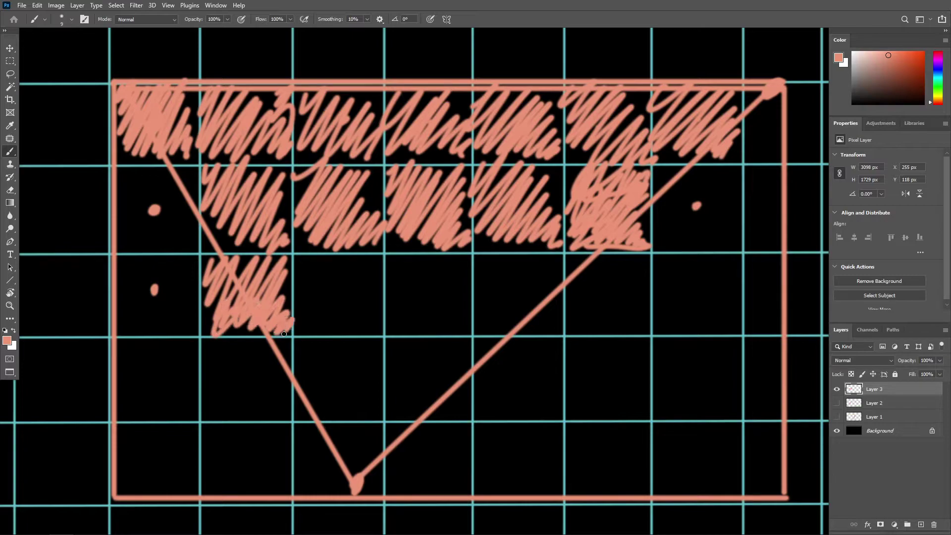
mouse_move(306, 261)
mouse_down()
mouse_move(327, 297)
mouse_move(359, 277)
mouse_move(369, 317)
mouse_move(357, 336)
mouse_up()
mouse_move(391, 261)
mouse_down()
mouse_move(444, 314)
mouse_move(493, 273)
mouse_move(550, 304)
mouse_move(568, 301)
mouse_up()
Dot the center of the fourth row's second cell and shade that row's third and fourth cells.
click(247, 379)
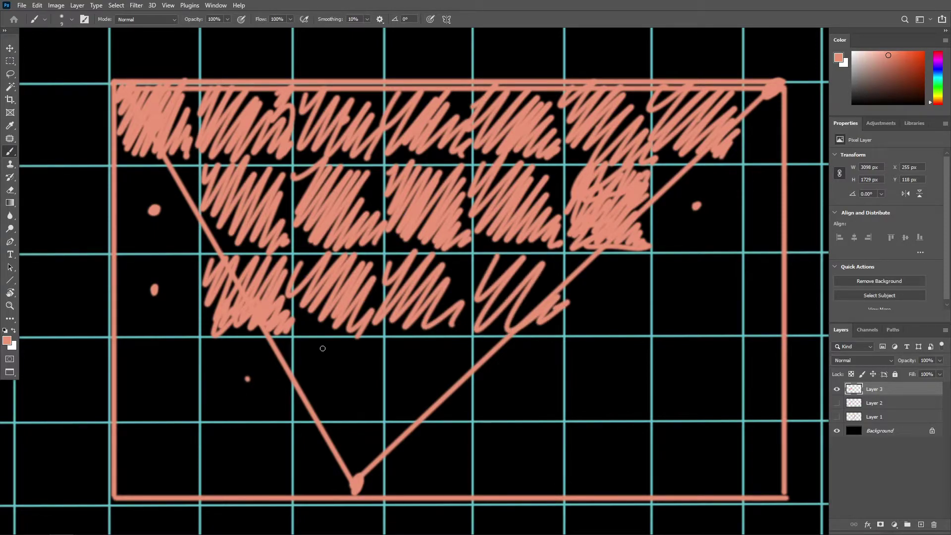
mouse_move(303, 347)
mouse_down()
mouse_move(297, 375)
mouse_move(347, 372)
mouse_move(379, 409)
mouse_up()
mouse_move(398, 337)
mouse_down()
mouse_move(426, 366)
mouse_move(411, 404)
mouse_move(464, 377)
mouse_up()
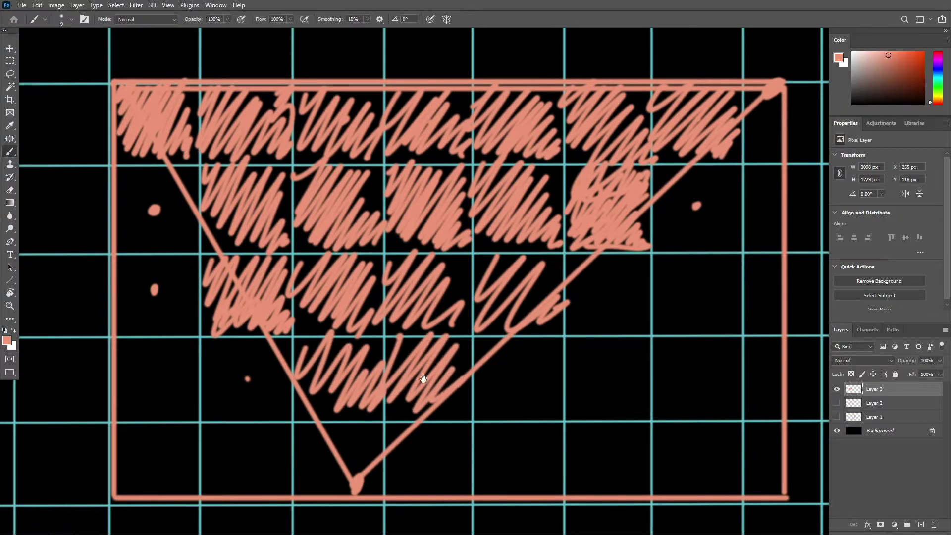
Shade the cell containing the triangle's lower vertex in the bounding box's bottom row.
drag(368, 415, 416, 314)
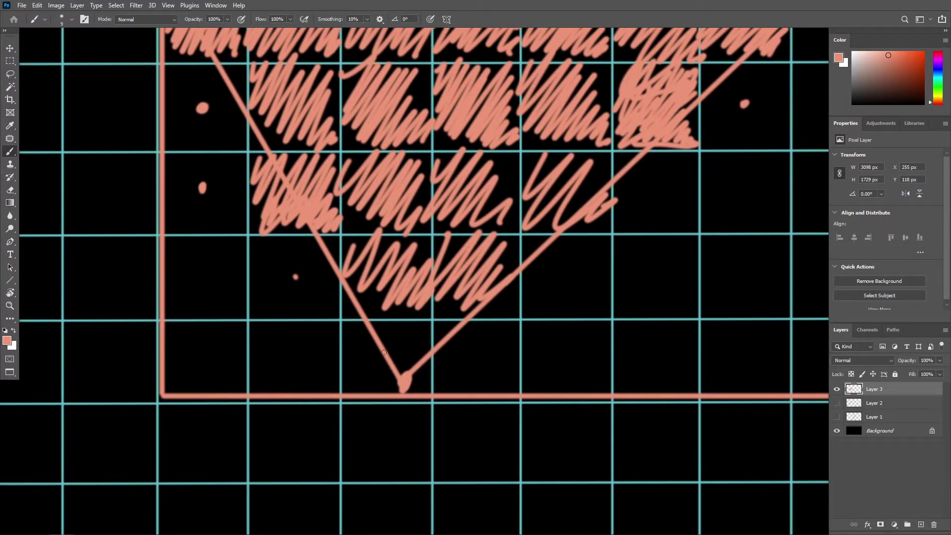
drag(387, 361, 390, 361)
mouse_move(357, 329)
mouse_down()
mouse_move(391, 377)
mouse_move(411, 381)
mouse_move(414, 365)
mouse_move(402, 331)
mouse_move(361, 358)
mouse_move(366, 387)
mouse_up()
mouse_move(424, 297)
ctrl+mouse_down()
mouse_move(400, 308)
mouse_move(364, 350)
ctrl+mouse_up()
mouse_move(411, 272)
mouse_down()
mouse_move(435, 283)
mouse_move(432, 292)
mouse_up()
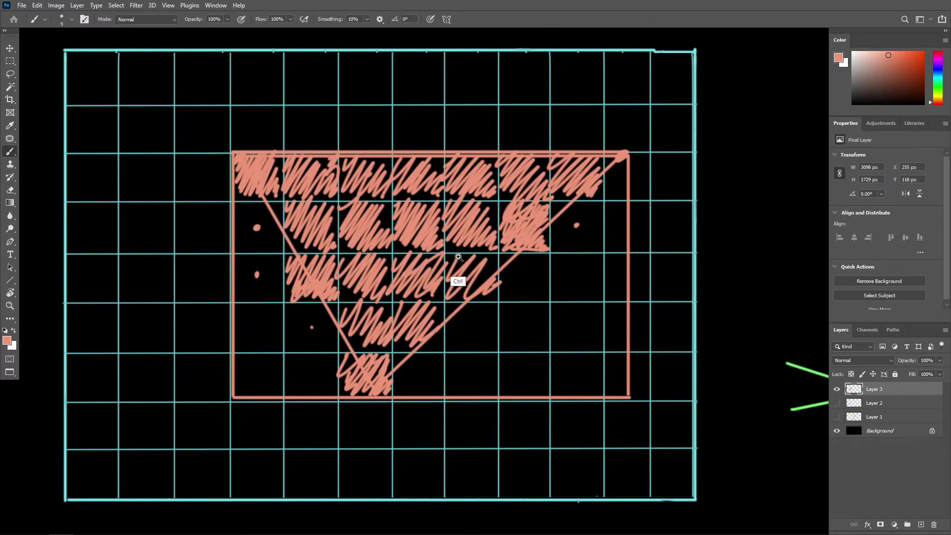
Add denser hatching to the fourth and fifth cells of the bounding box's third row.
mouse_move(452, 246)
ctrl+mouse_down()
mouse_move(408, 254)
mouse_move(452, 235)
ctrl+mouse_up()
mouse_move(405, 281)
mouse_down()
mouse_move(426, 305)
mouse_move(437, 300)
mouse_up()
ctrl+drag(473, 266, 450, 265)
Paint a loose ellipse around the shaded triangle cells on the grid and undo it.
drag(521, 248, 351, 240)
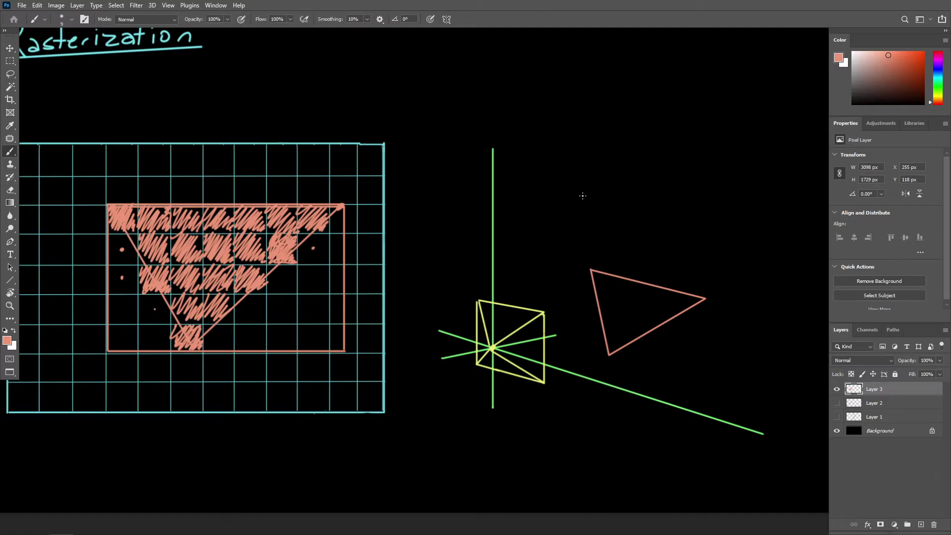
drag(307, 208, 334, 210)
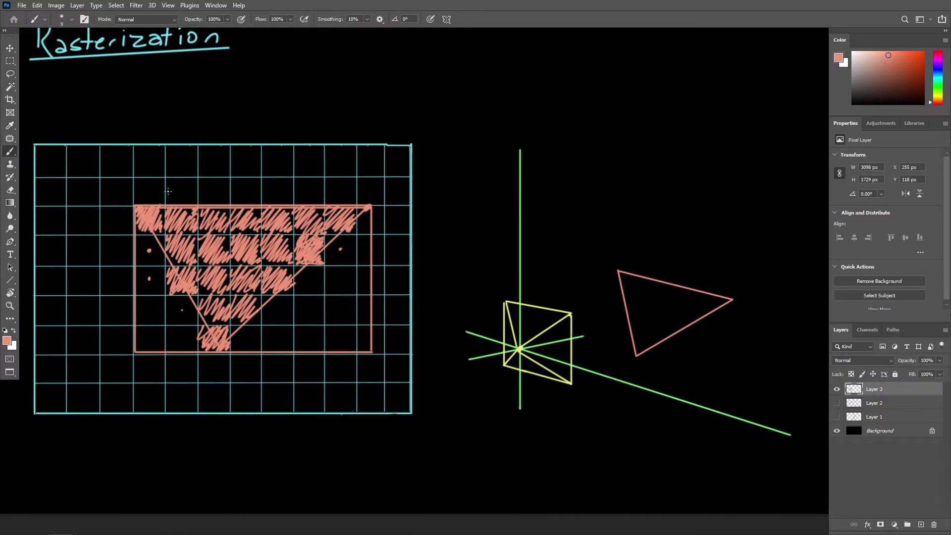
mouse_move(243, 139)
mouse_down()
mouse_move(355, 225)
mouse_move(243, 210)
mouse_up()
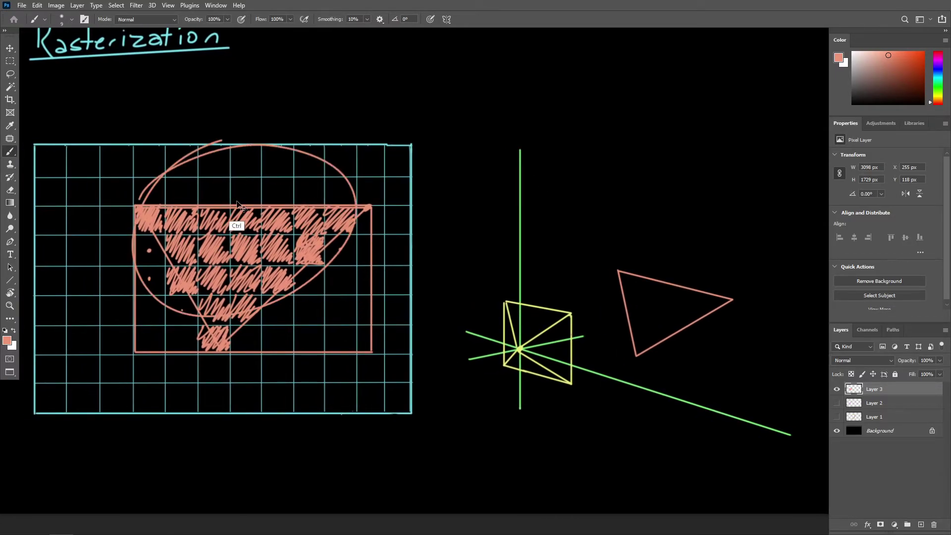
key(ctrl+z)
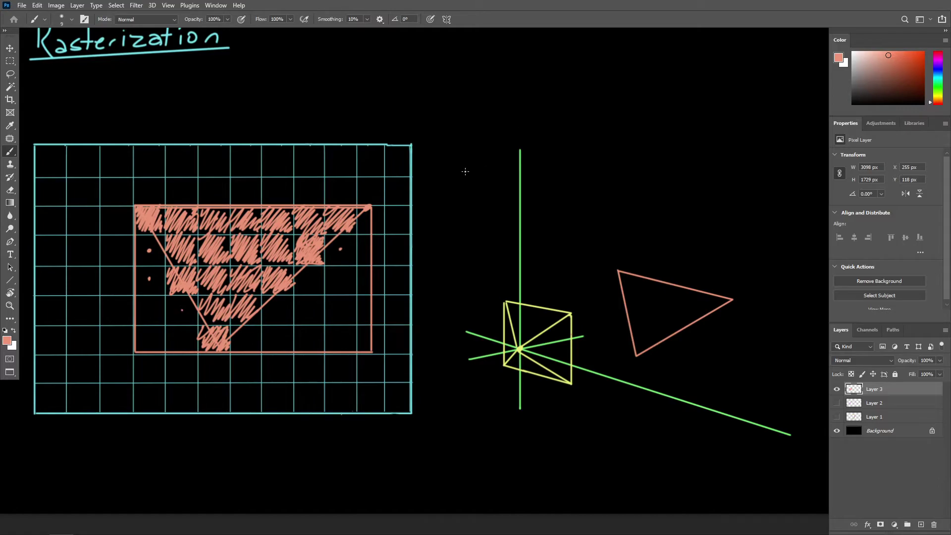
Paint denser hatching over the sixth cell of the bounding box's top row.
alt+scroll(367, 223, up, 2)
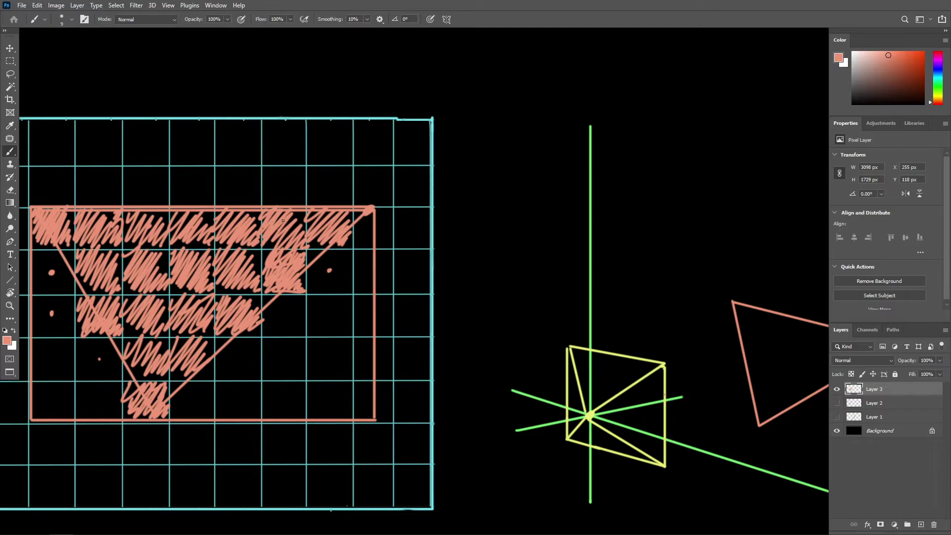
mouse_move(283, 221)
mouse_down()
mouse_move(303, 228)
mouse_move(302, 246)
mouse_up()
drag(336, 200, 440, 184)
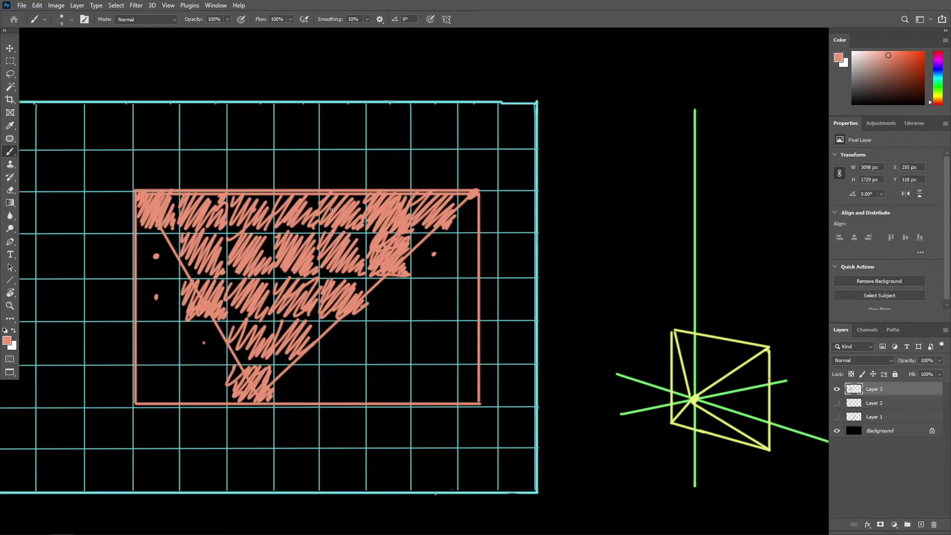
Set the brush color to magenta and draw a straight-edged triangle overlapping the salmon triangle in the 3D scene.
drag(686, 194, 505, 159)
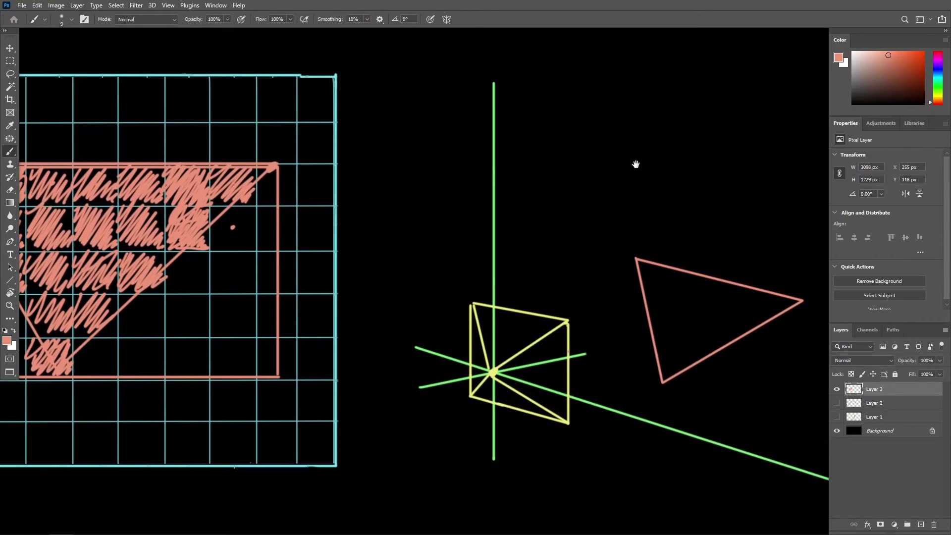
ctrl+drag(588, 158, 617, 166)
drag(620, 167, 577, 142)
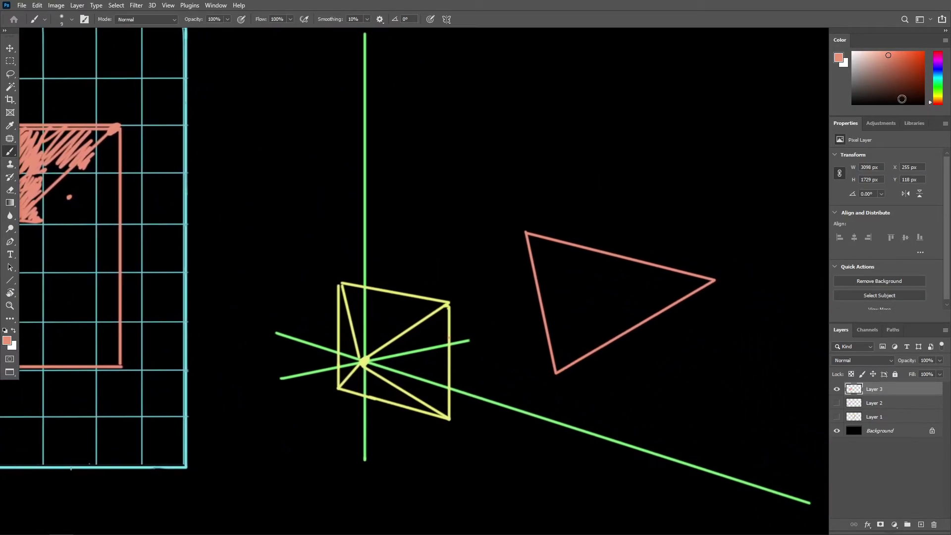
drag(942, 76, 941, 60)
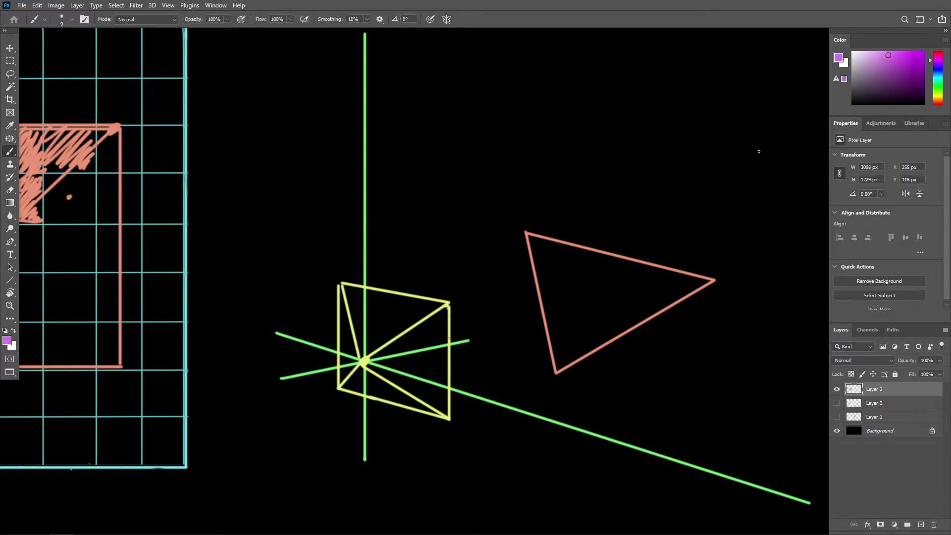
click(584, 186)
shift+click(510, 330)
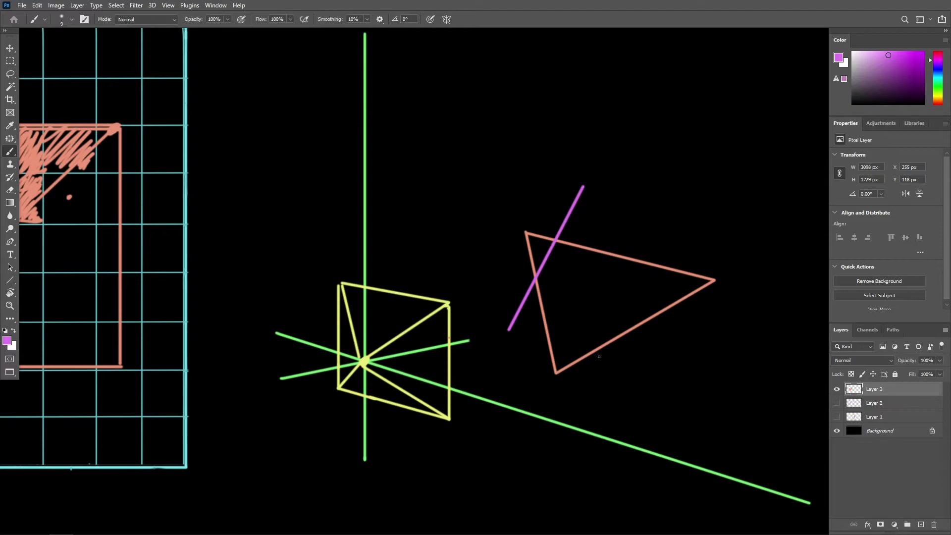
shift+click(657, 372)
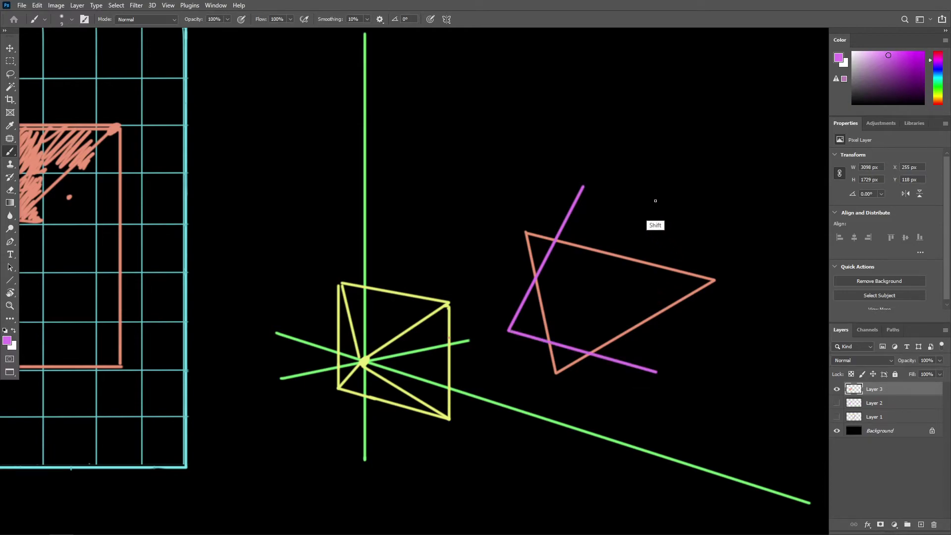
shift+click(586, 186)
ctrl+drag(573, 213, 586, 213)
Erase the parts of the salmon triangle's edges that lie inside the magenta triangle.
key(e)
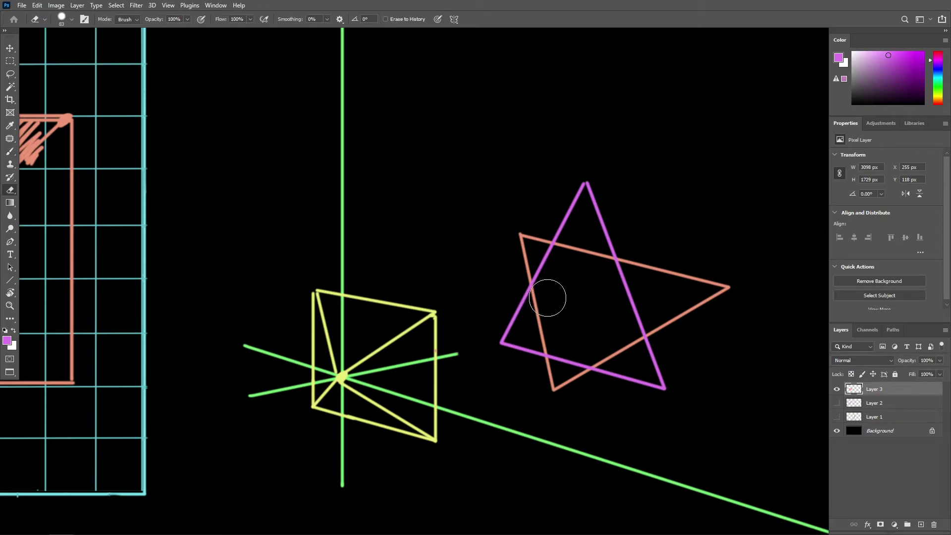
alt+right_drag(549, 299, 541, 309)
mouse_move(545, 306)
mouse_down()
mouse_move(537, 307)
mouse_move(551, 345)
mouse_move(605, 357)
mouse_move(632, 342)
mouse_move(605, 259)
mouse_move(563, 248)
mouse_move(539, 295)
mouse_up()
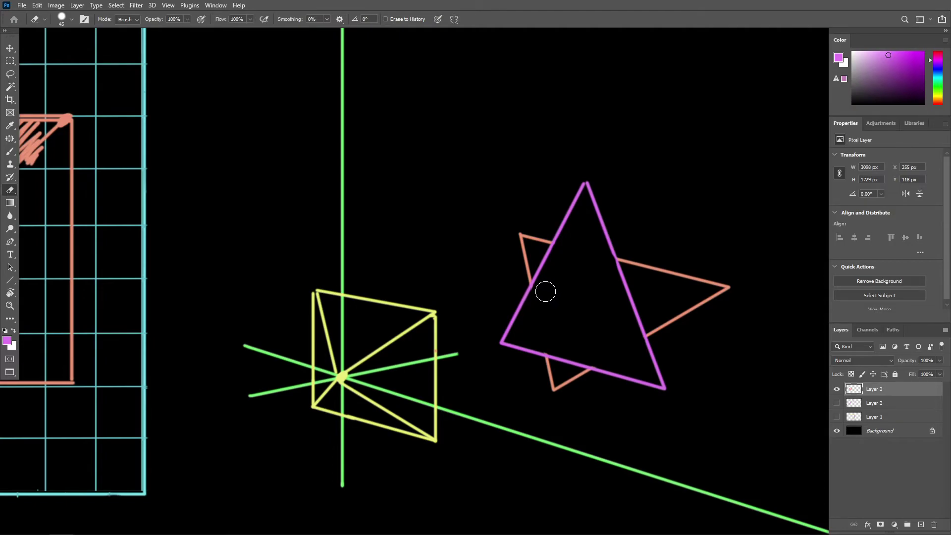
Paint a trial stroke with the Brush tool and undo it.
key(b)
alt+scroll(584, 276, down, 1)
mouse_move(575, 224)
mouse_down()
mouse_move(533, 291)
mouse_move(595, 278)
mouse_move(567, 289)
mouse_up()
key(ctrl+z)
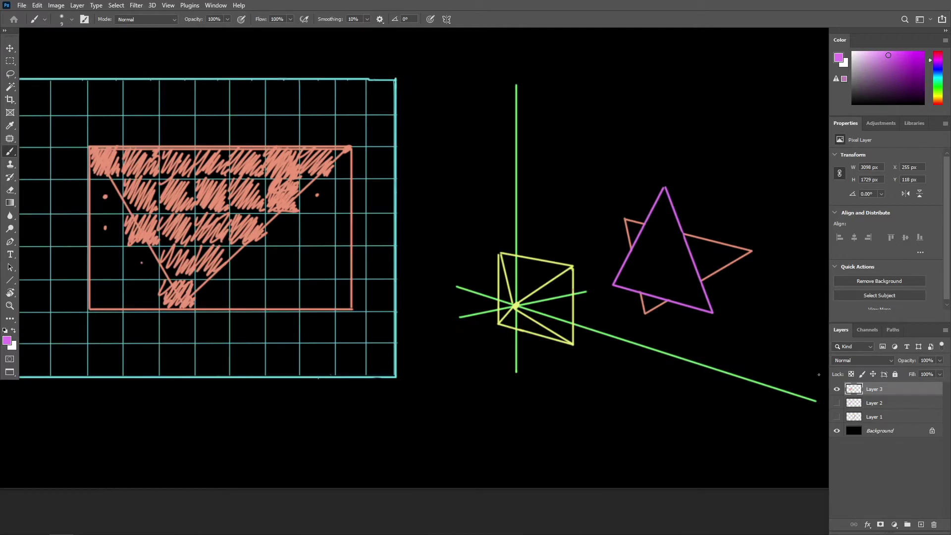
Hide Layer 3, show and activate Layer 2, and paint a short mark on the box's upper corner vector, undoing the mark.
click(837, 389)
click(836, 402)
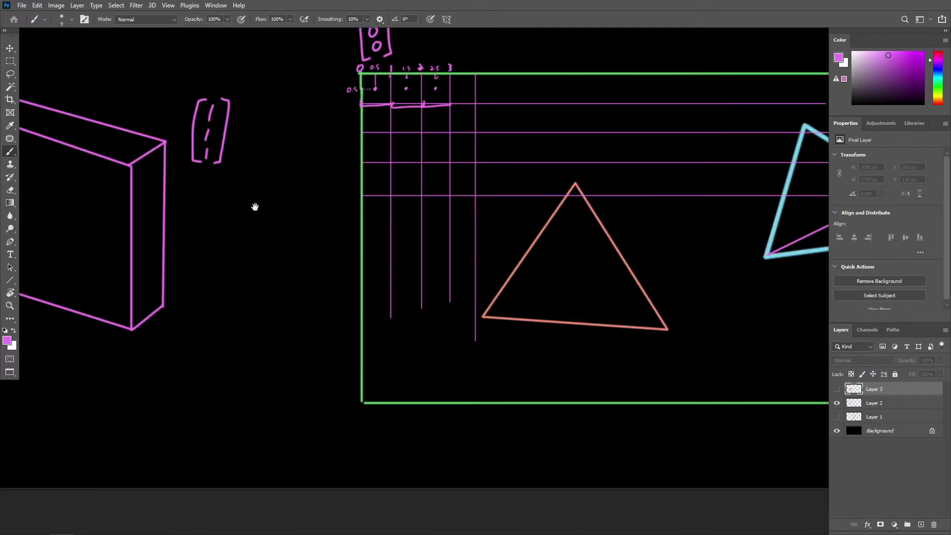
drag(254, 206, 446, 248)
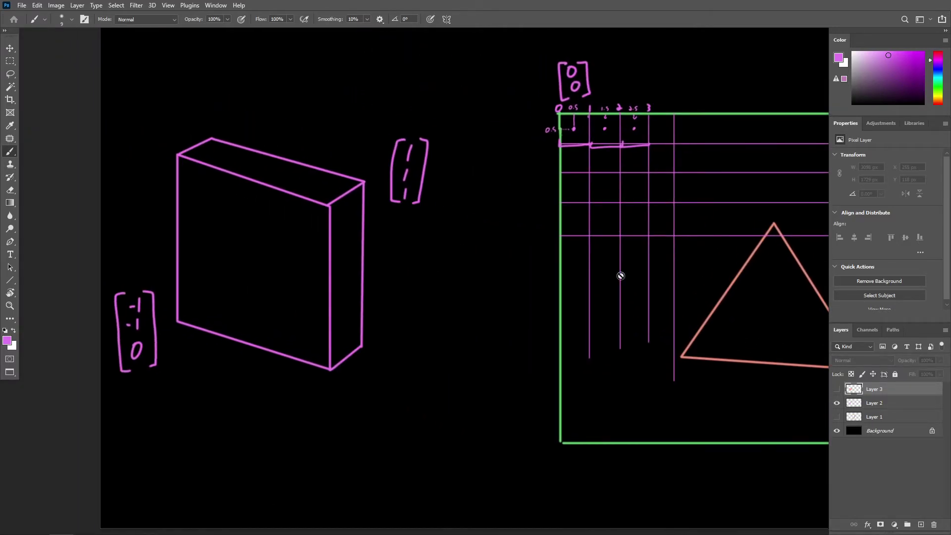
click(874, 403)
mouse_move(411, 178)
mouse_down()
mouse_move(377, 200)
mouse_move(411, 184)
mouse_up()
key(ctrl+z)
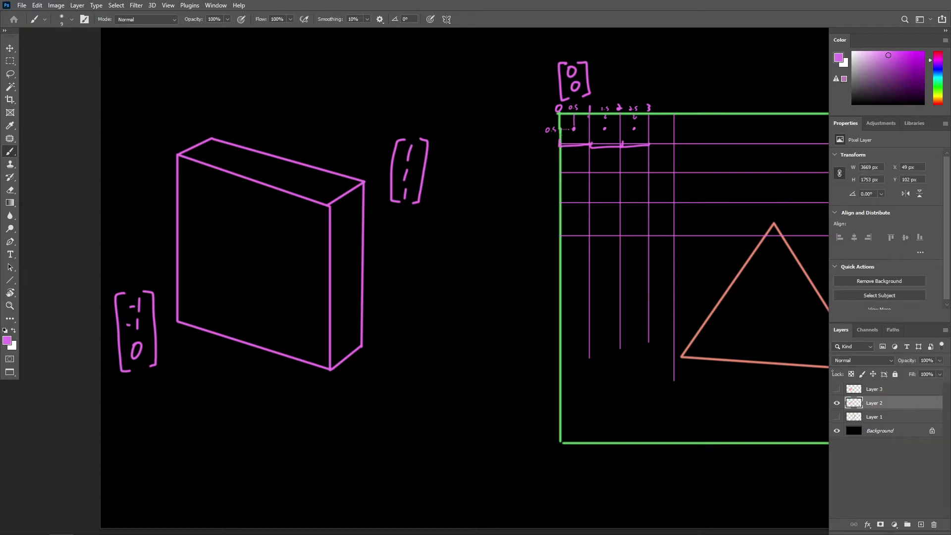
Hide Layer 2, show the rasterization drawing on Layer 3 and make Layer 3 active.
click(836, 403)
click(837, 389)
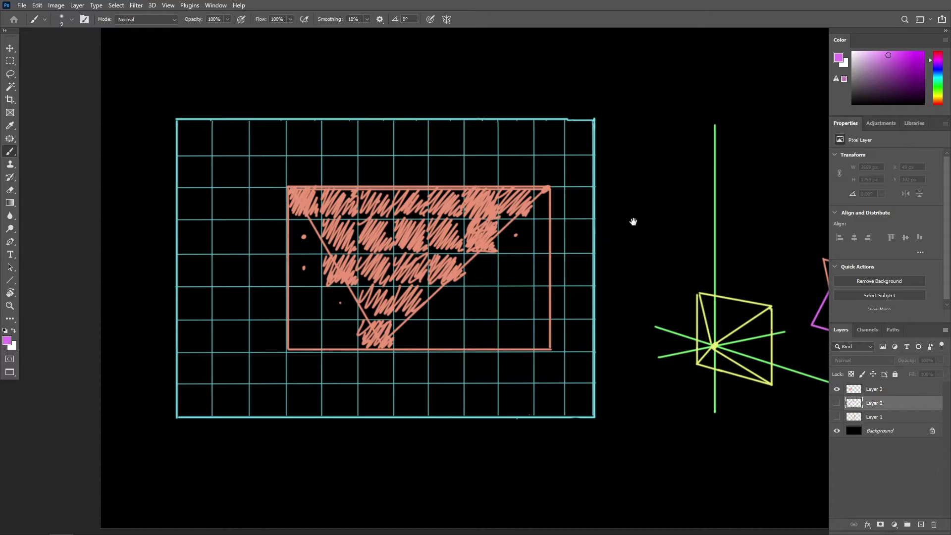
mouse_move(633, 223)
mouse_down()
mouse_move(565, 202)
mouse_move(582, 201)
mouse_move(548, 240)
mouse_up()
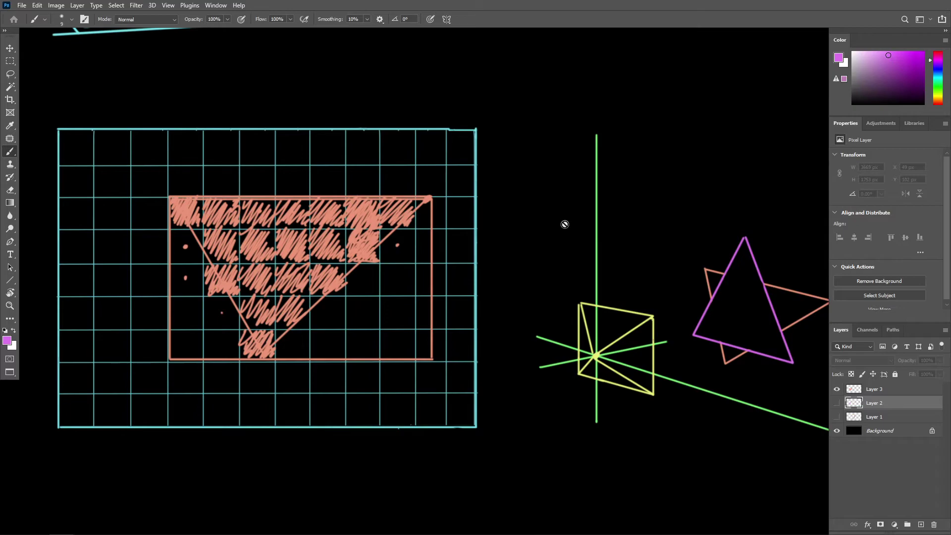
drag(703, 201, 636, 190)
key(alt+bracketright)
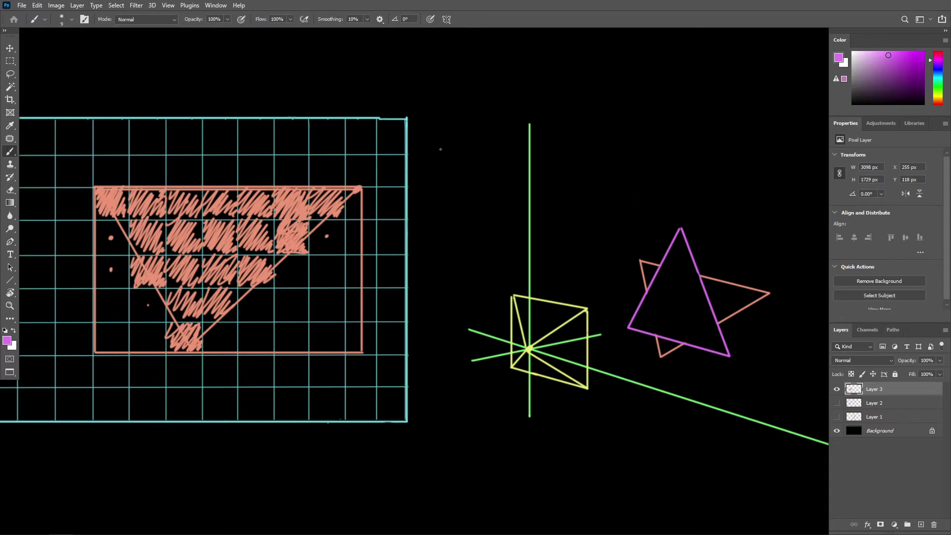
Sample the salmon color and paint a dotted ray from the camera origin to a small square on the salmon triangle.
alt+click(290, 198)
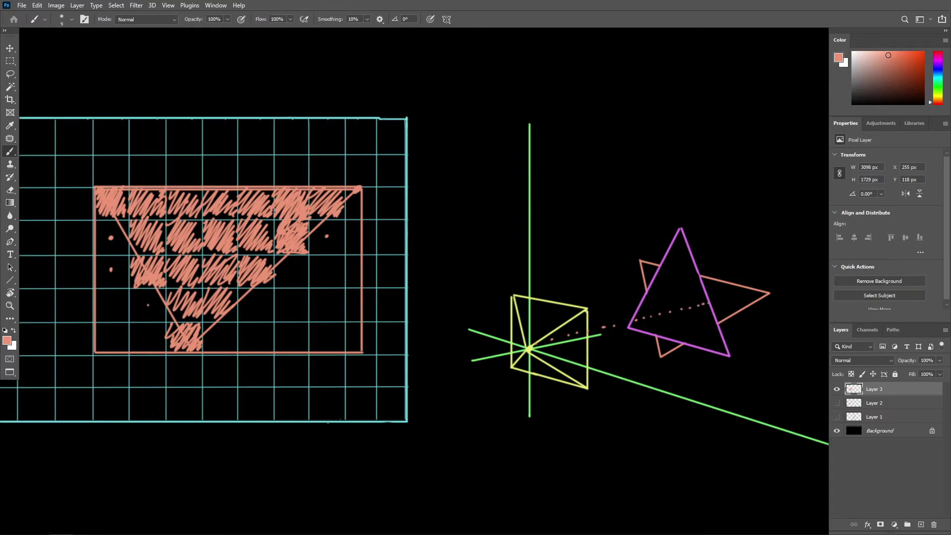
mouse_move(708, 304)
mouse_down()
mouse_move(741, 303)
mouse_move(726, 293)
mouse_up()
mouse_move(680, 274)
ctrl+mouse_down()
mouse_move(697, 274)
mouse_move(595, 243)
mouse_move(629, 260)
ctrl+mouse_up()
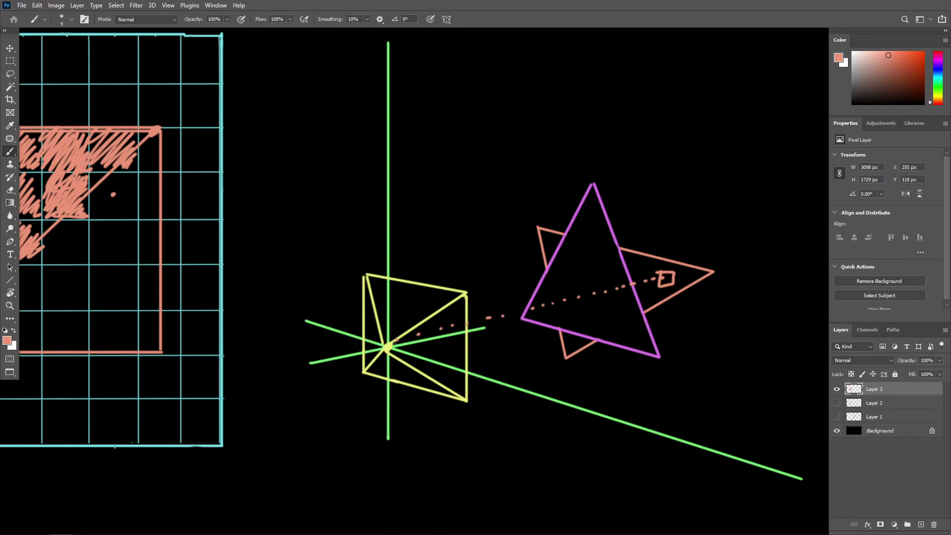
Retrace the dotted ray with more dots and thicken the small square at its end.
drag(423, 333, 559, 302)
drag(663, 273, 666, 282)
ctrl+scroll(657, 269, down, 1)
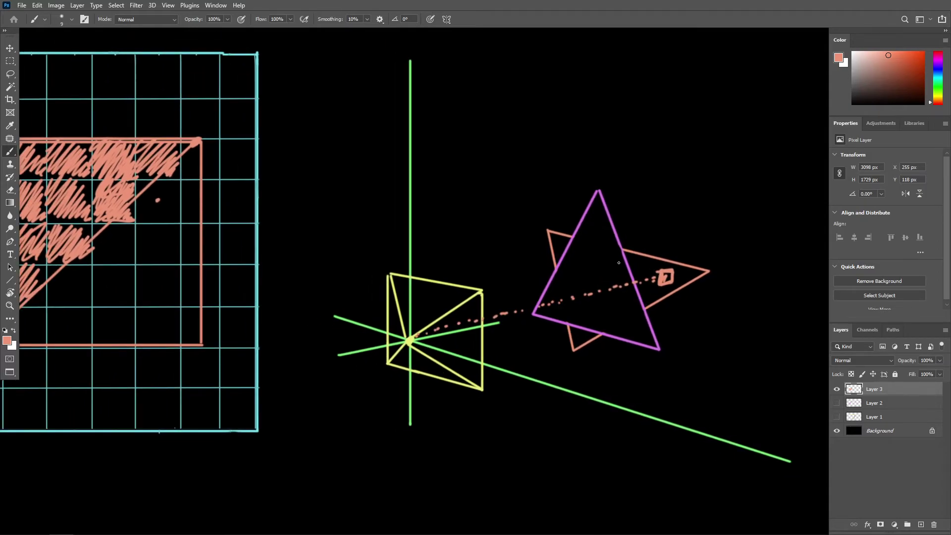
ctrl+scroll(571, 247, down, 2)
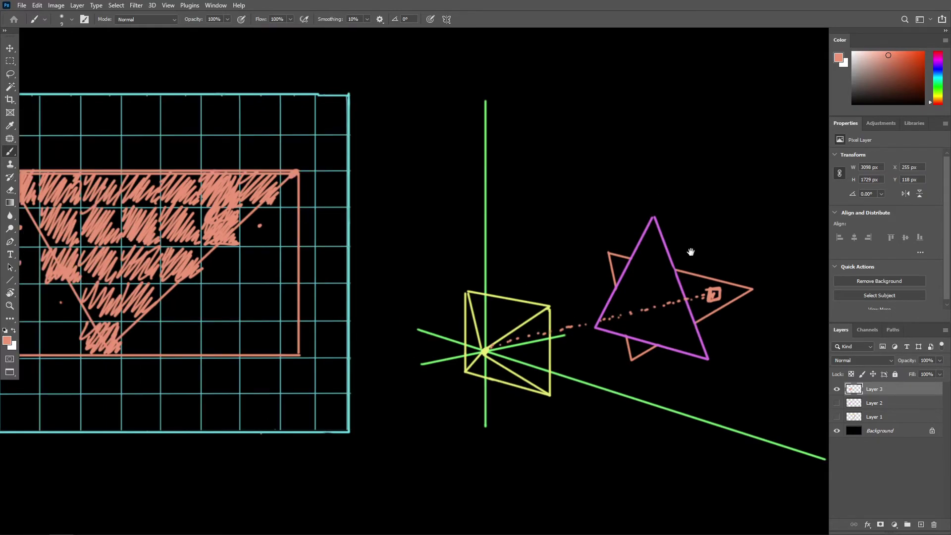
Draw a curved arrow from the small square to the empty area beside the overlapping triangles.
drag(691, 250, 605, 272)
mouse_move(633, 308)
mouse_down()
mouse_move(640, 285)
mouse_move(717, 258)
mouse_move(726, 240)
mouse_up()
mouse_move(690, 265)
mouse_down()
mouse_move(643, 250)
mouse_move(567, 247)
mouse_move(583, 276)
mouse_move(608, 266)
mouse_move(619, 273)
mouse_up()
Handwrite the label "Z-Buffer" in salmon below the arrowhead.
ctrl+scroll(607, 255, up, 2)
mouse_move(620, 253)
mouse_down()
mouse_move(635, 261)
mouse_move(620, 272)
mouse_up()
mouse_move(638, 261)
mouse_down()
mouse_move(644, 272)
mouse_move(653, 261)
mouse_up()
mouse_move(674, 244)
mouse_down()
mouse_move(661, 275)
mouse_move(673, 261)
mouse_up()
mouse_move(688, 243)
mouse_down()
mouse_move(673, 276)
mouse_move(687, 260)
mouse_up()
drag(684, 267, 715, 257)
ctrl+scroll(707, 284, down, 1)
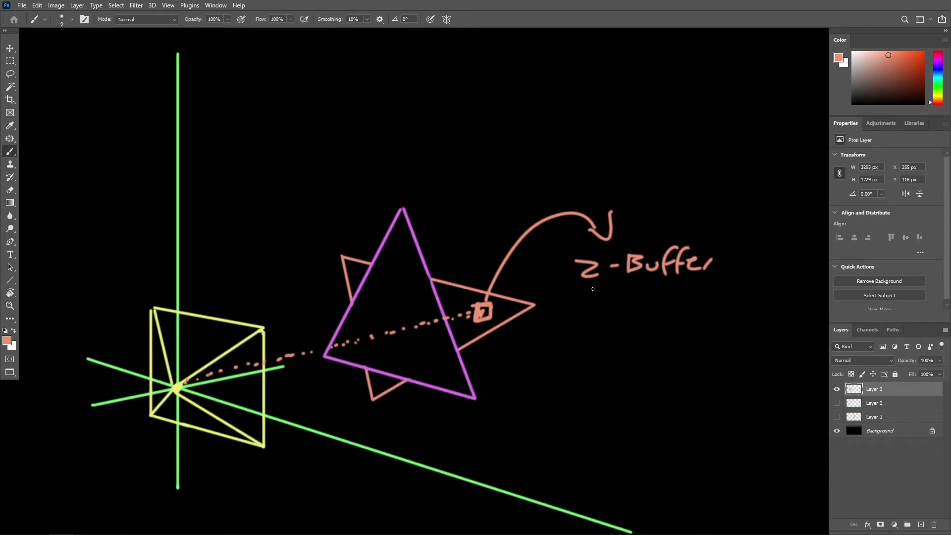
Underline the "Z-Buffer" label and add a curled tail stroke beneath it.
mouse_move(575, 291)
mouse_down()
mouse_move(729, 283)
mouse_move(663, 327)
mouse_up()
ctrl+scroll(643, 290, down, 2)
drag(597, 321, 635, 296)
ctrl+scroll(644, 289, up, 1)
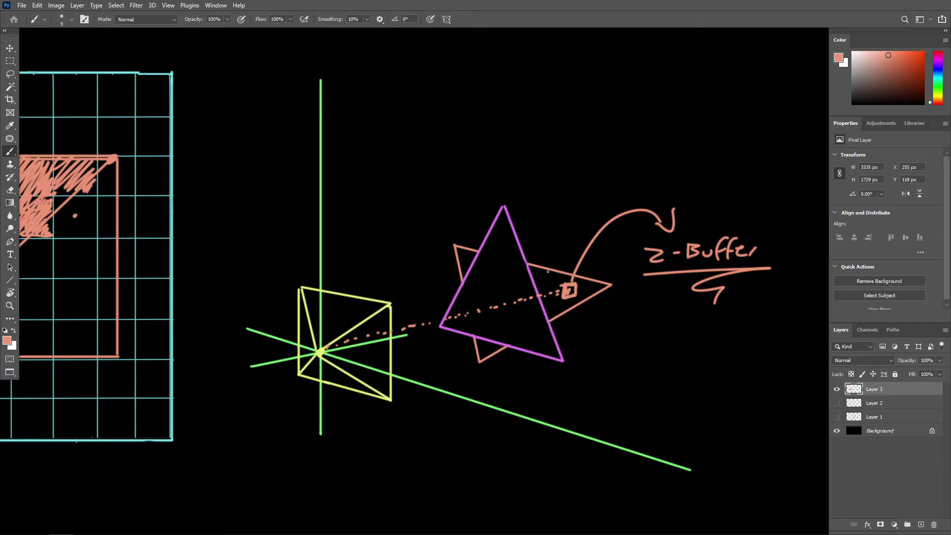
Outline the third cell in the second row of the shaded triangle in salmon and fill it in more densely.
mouse_move(315, 261)
mouse_down()
mouse_move(534, 234)
mouse_move(514, 230)
mouse_up()
drag(353, 211, 440, 220)
ctrl+scroll(366, 223, right, 8)
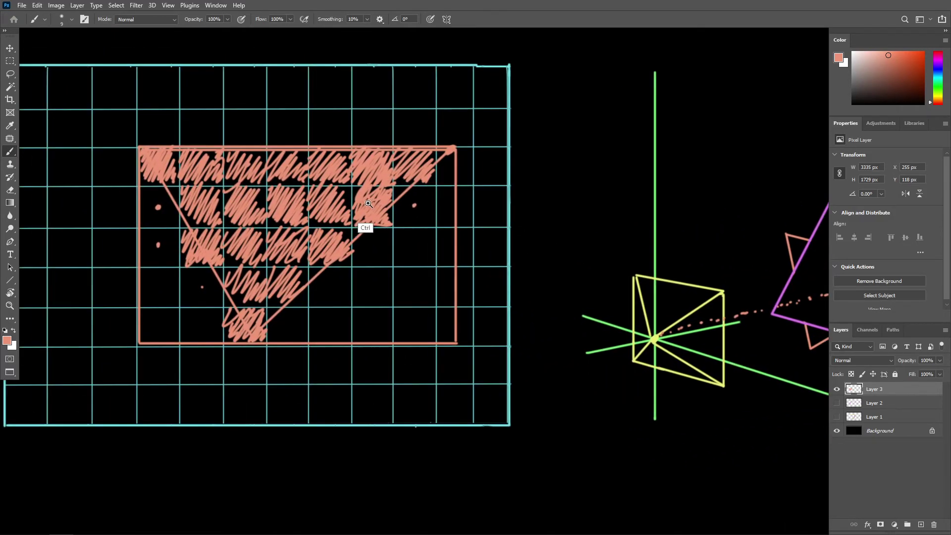
mouse_move(277, 209)
mouse_down()
mouse_move(361, 214)
mouse_move(249, 214)
mouse_move(262, 216)
mouse_up()
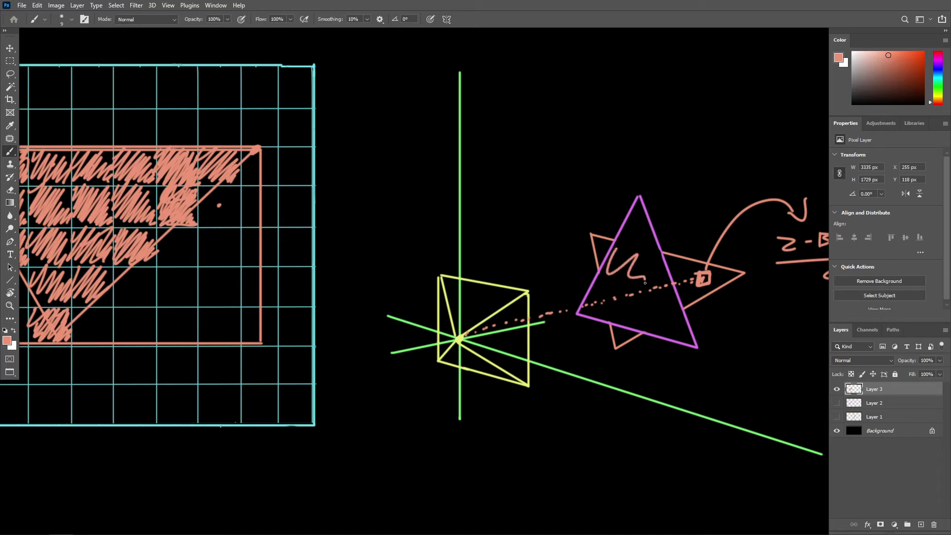
mouse_move(352, 230)
mouse_down()
mouse_move(539, 240)
mouse_move(503, 232)
mouse_up()
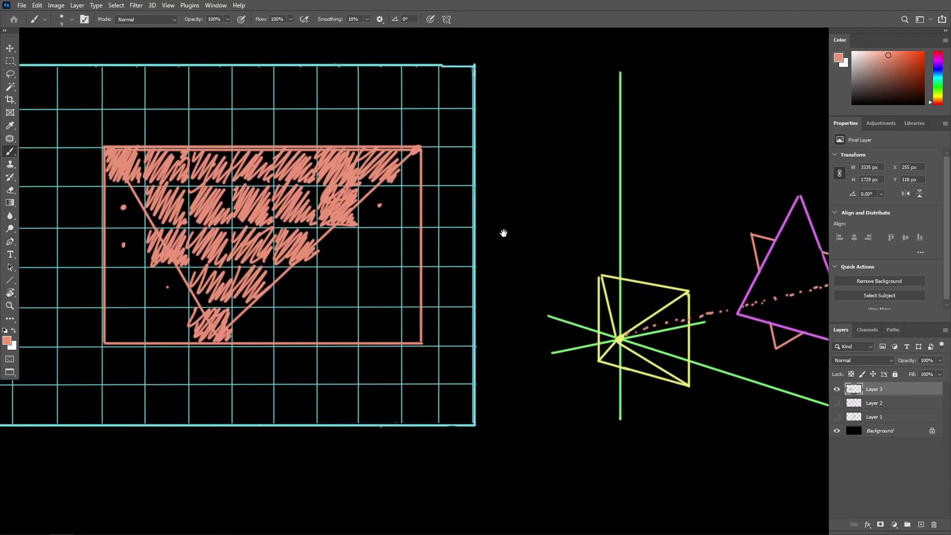
mouse_move(197, 185)
mouse_down()
mouse_move(214, 226)
mouse_move(235, 214)
mouse_move(217, 184)
mouse_move(193, 187)
mouse_move(195, 224)
mouse_move(232, 222)
mouse_move(233, 191)
mouse_up()
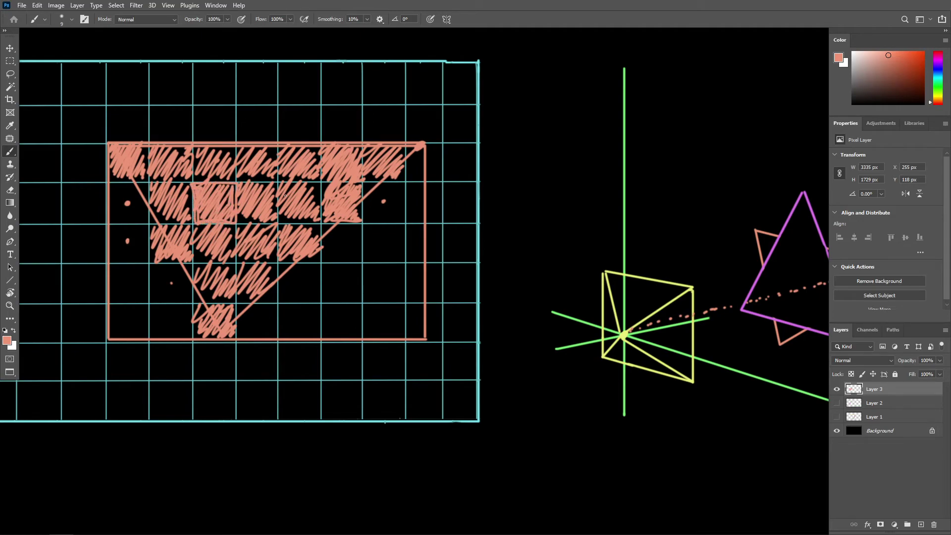
Draw a second dotted salmon ray from the camera point into the purple triangle, ending in a small square.
drag(483, 204, 245, 212)
ctrl+drag(540, 251, 549, 230)
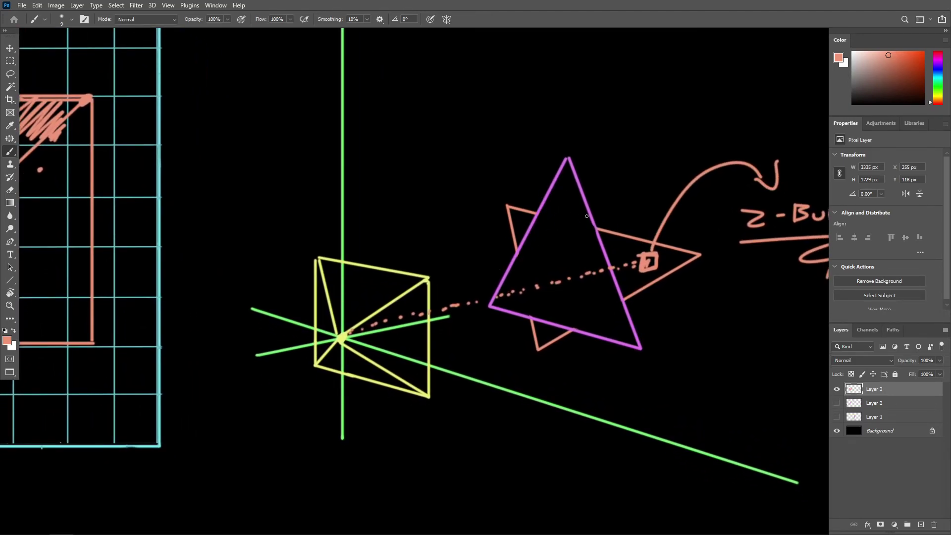
alt+scroll(575, 230, up, 2)
alt+scroll(561, 239, down, 4)
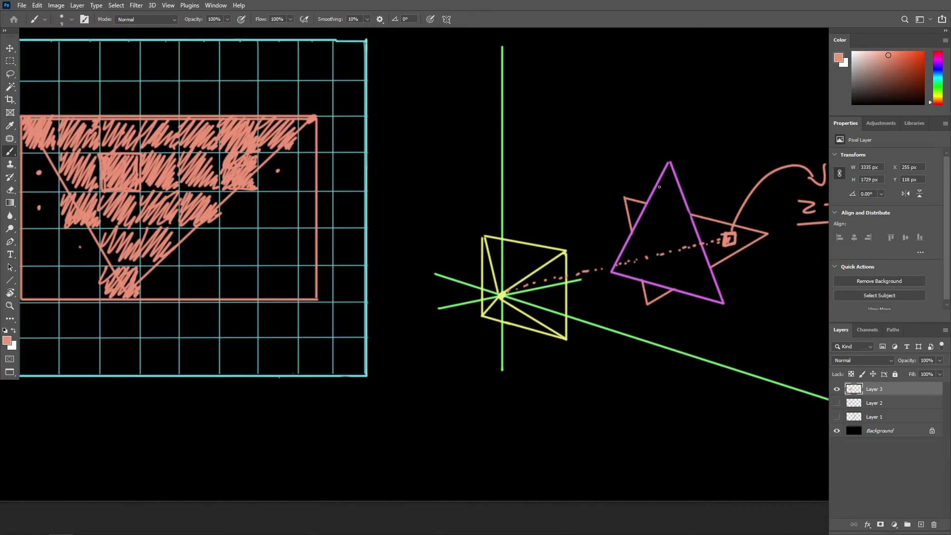
alt+scroll(655, 210, up, 2)
drag(452, 310, 510, 297)
mouse_move(630, 252)
mouse_down()
mouse_move(619, 258)
mouse_move(665, 227)
mouse_move(654, 243)
mouse_move(665, 233)
mouse_move(528, 261)
mouse_move(516, 303)
mouse_up()
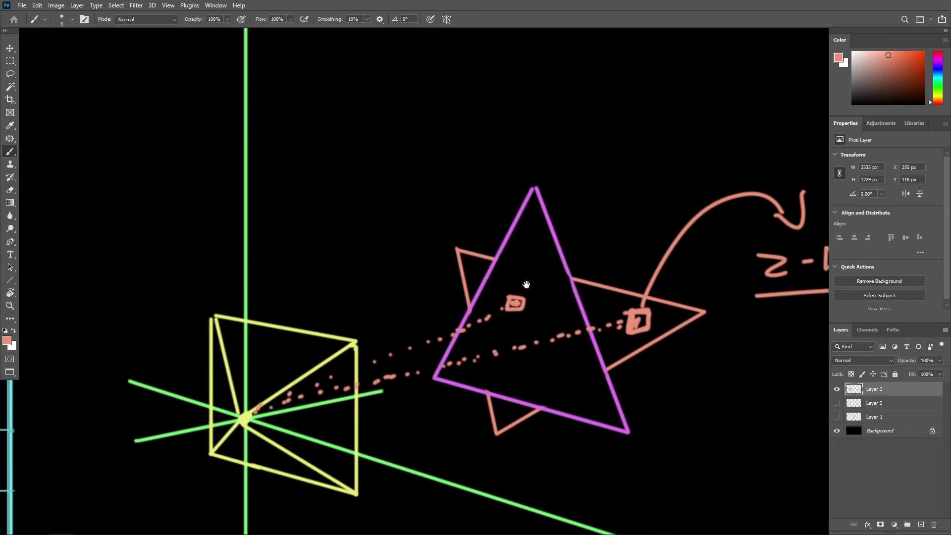
Handwrite "Z = 0.2" in salmon above the apex of the purple triangle.
drag(540, 104, 559, 122)
drag(572, 110, 585, 108)
drag(570, 120, 585, 118)
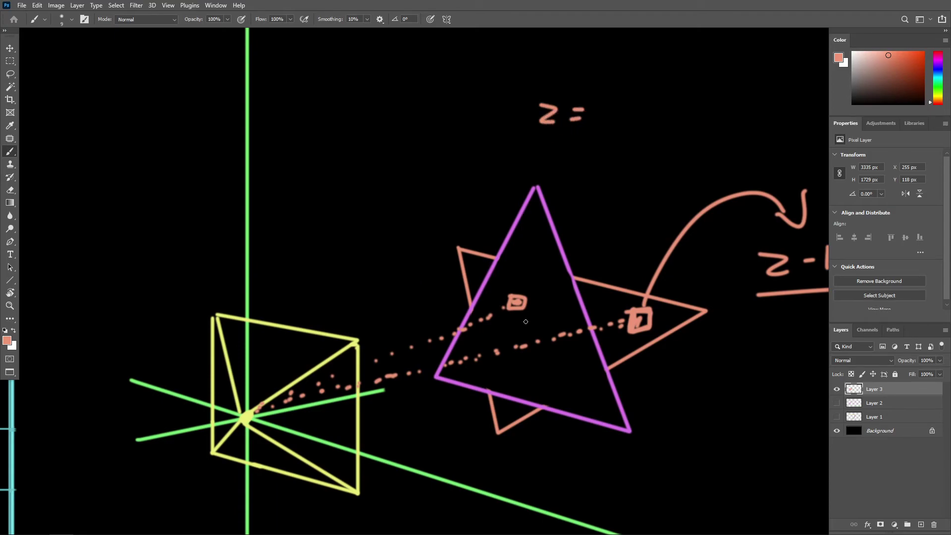
drag(503, 302, 505, 289)
key(ctrl+z)
drag(601, 112, 658, 120)
click(626, 124)
alt+scroll(668, 139, down, 2)
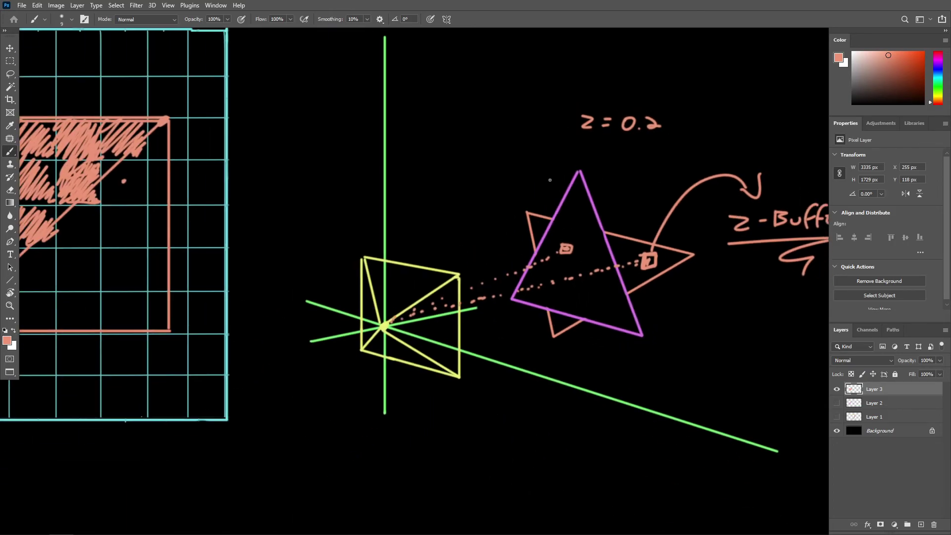
Sample the purple triangle's colour and draw a matching triangle with marked corner points over the shaded pixel grid.
drag(487, 205, 564, 202)
alt+scroll(569, 206, down, 3)
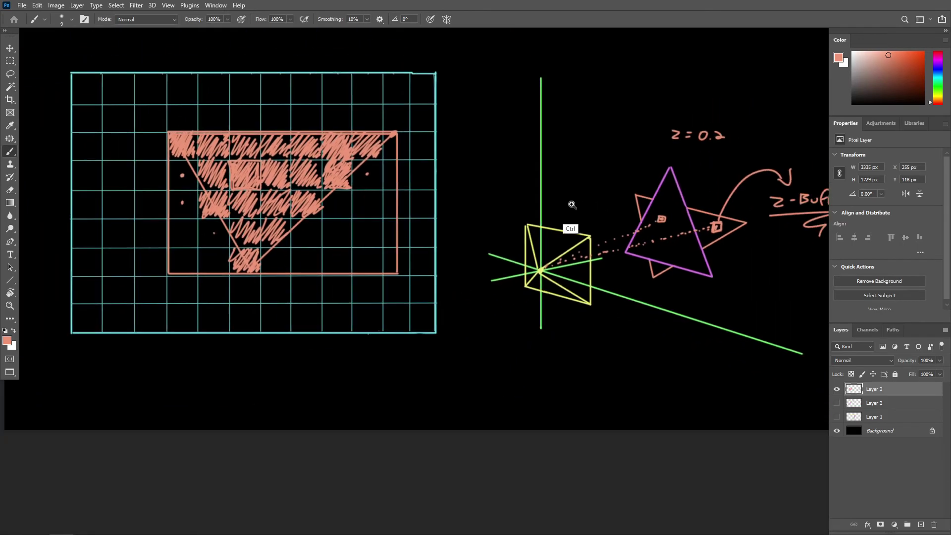
drag(507, 211, 477, 213)
alt+scroll(488, 212, up, 3)
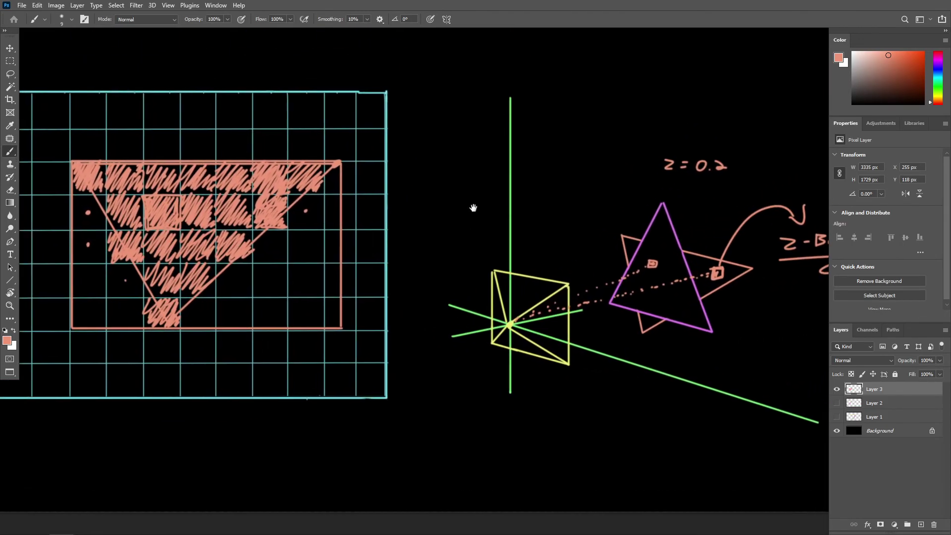
alt+scroll(649, 213, up, 3)
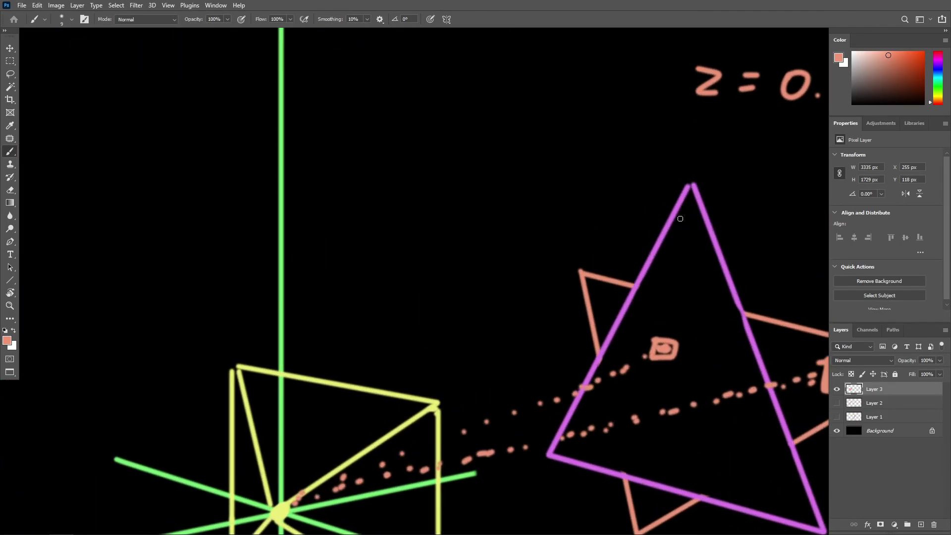
alt+click(672, 213)
alt+scroll(549, 212, down, 3)
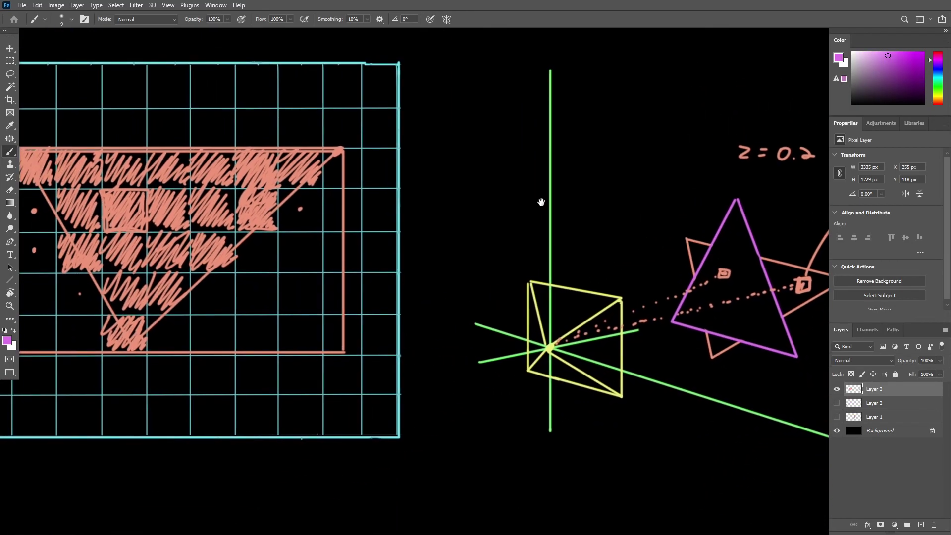
alt+scroll(539, 205, down, 1)
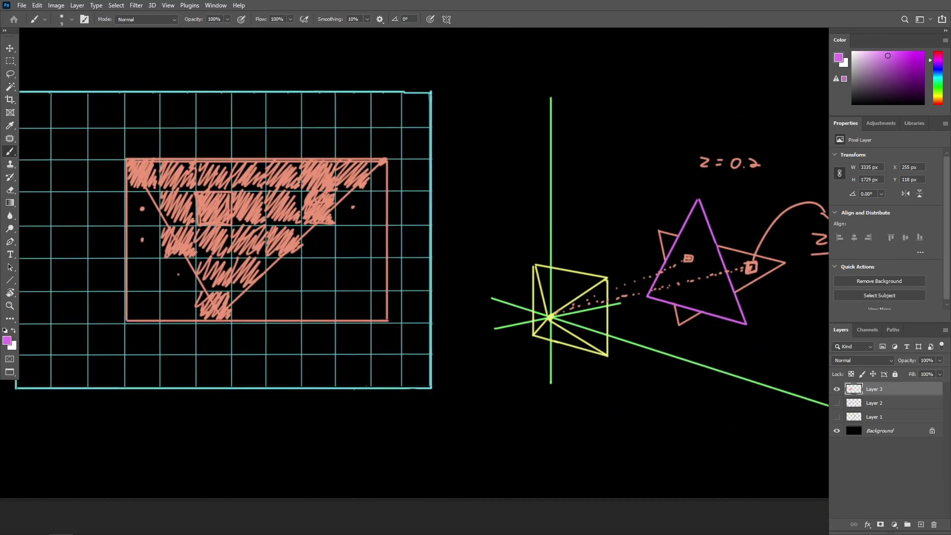
drag(103, 280, 107, 276)
drag(349, 285, 353, 280)
shift+click(244, 113)
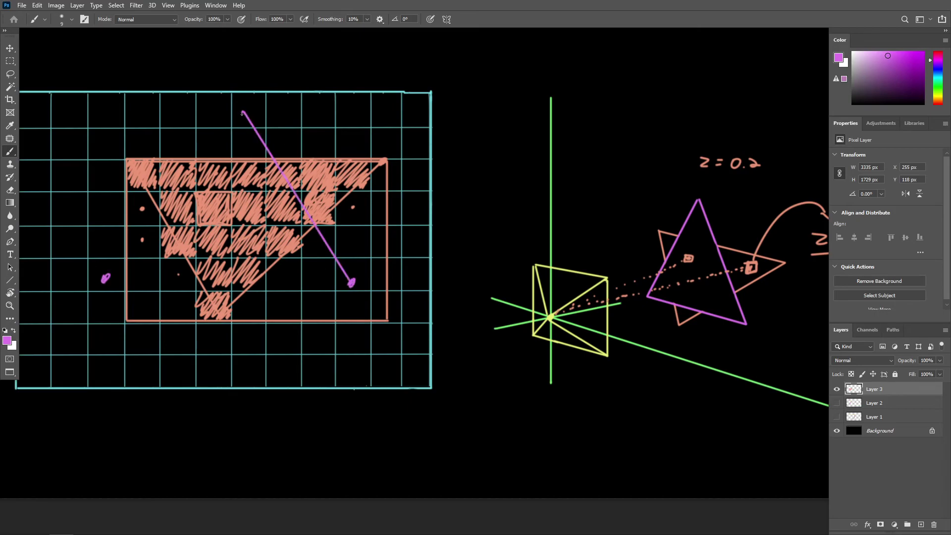
shift+click(105, 278)
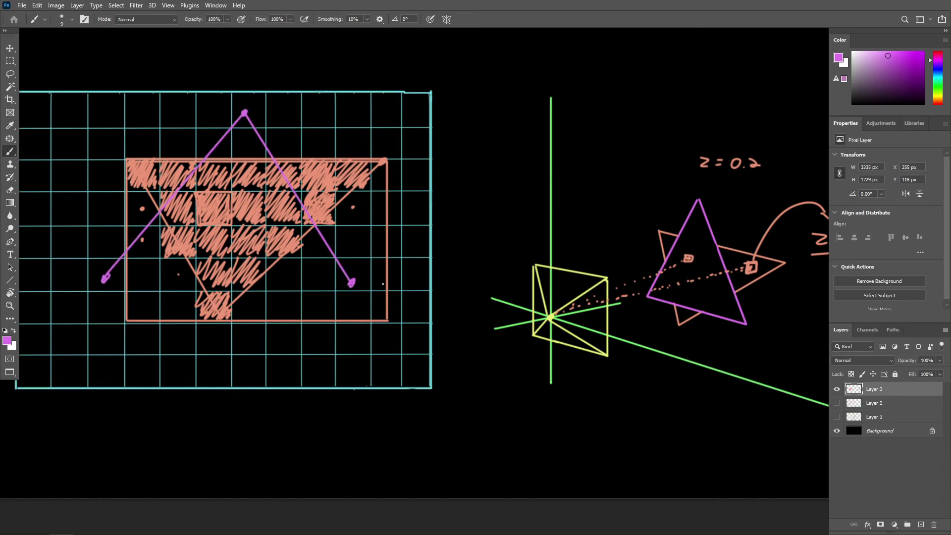
shift+click(351, 282)
Trace a purple border around the salmon-outlined cell in the second row of the shaded pixels.
scroll(285, 227, up, 2)
scroll(155, 211, up, 2)
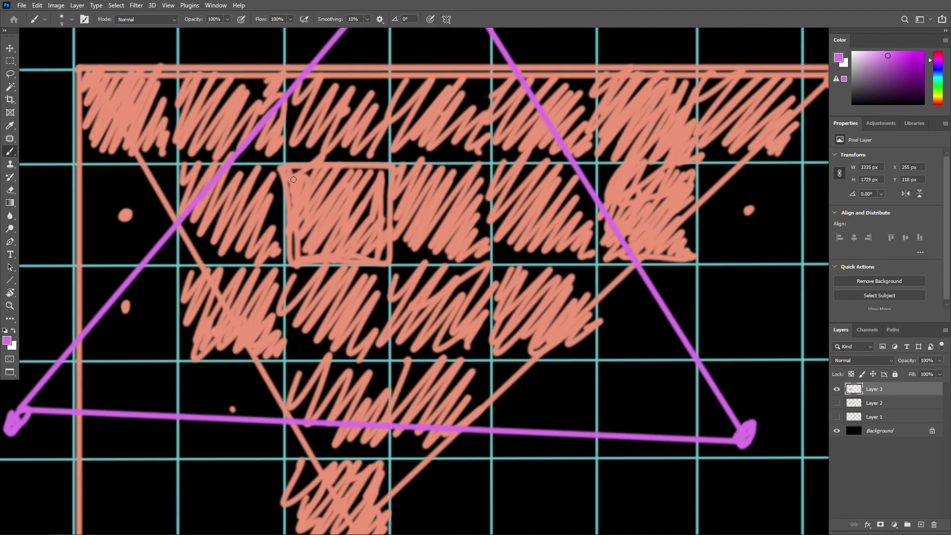
shift+click(288, 266)
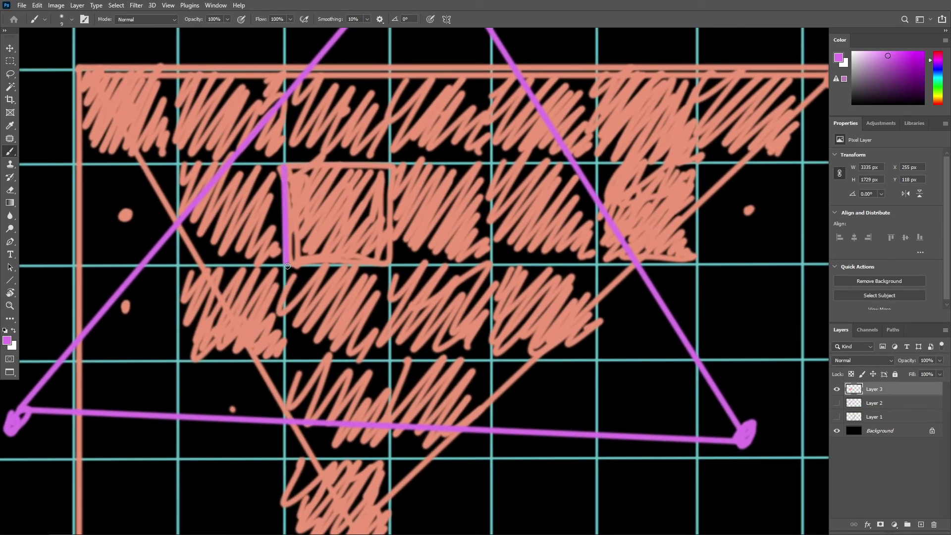
shift+click(390, 264)
shift+click(390, 165)
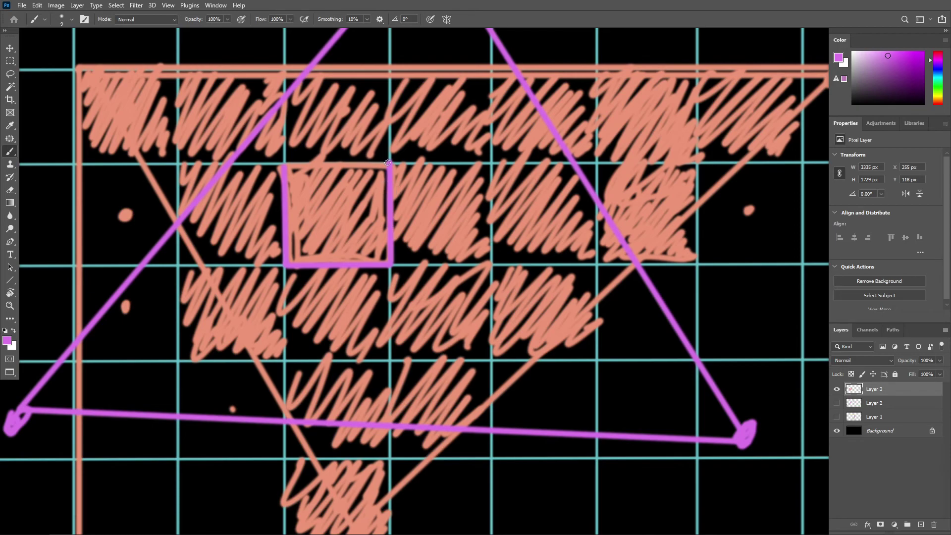
shift+click(284, 165)
Retrace the upper dotted ray with purple dots and fill the small square at its end with purple.
scroll(196, 262, down, 2)
mouse_move(454, 207)
ctrl+mouse_down()
mouse_move(431, 215)
mouse_move(238, 200)
ctrl+mouse_up()
drag(527, 214, 454, 205)
scroll(550, 221, up, 2)
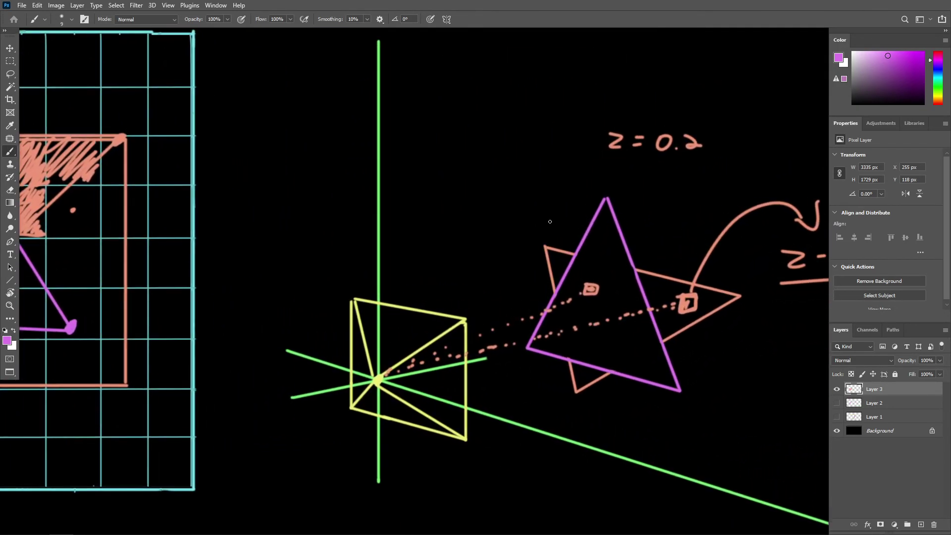
mouse_move(386, 370)
mouse_down()
mouse_move(579, 295)
mouse_move(592, 282)
mouse_move(587, 297)
mouse_move(600, 293)
mouse_up()
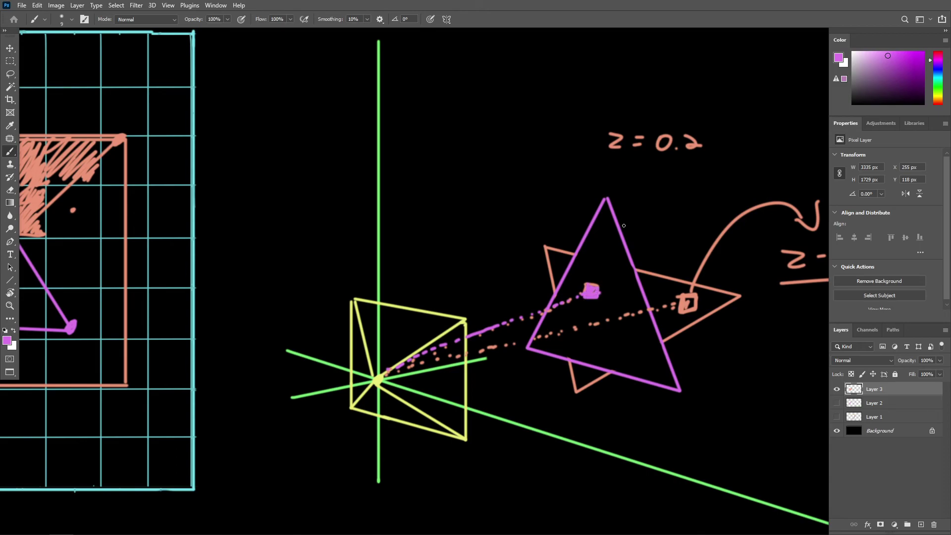
Handwrite "Z = 0.1" in purple beneath "Z = 0.2" and draw a box around it.
mouse_move(608, 158)
mouse_down()
mouse_move(620, 174)
mouse_move(645, 161)
mouse_up()
drag(631, 169, 693, 176)
click(677, 172)
alt+scroll(697, 186, down, 3)
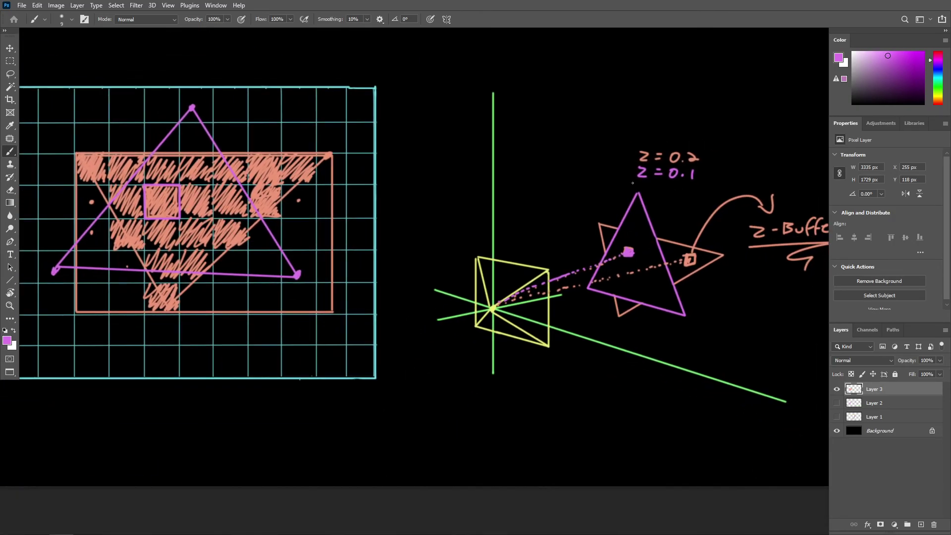
alt+scroll(614, 168, up, 1)
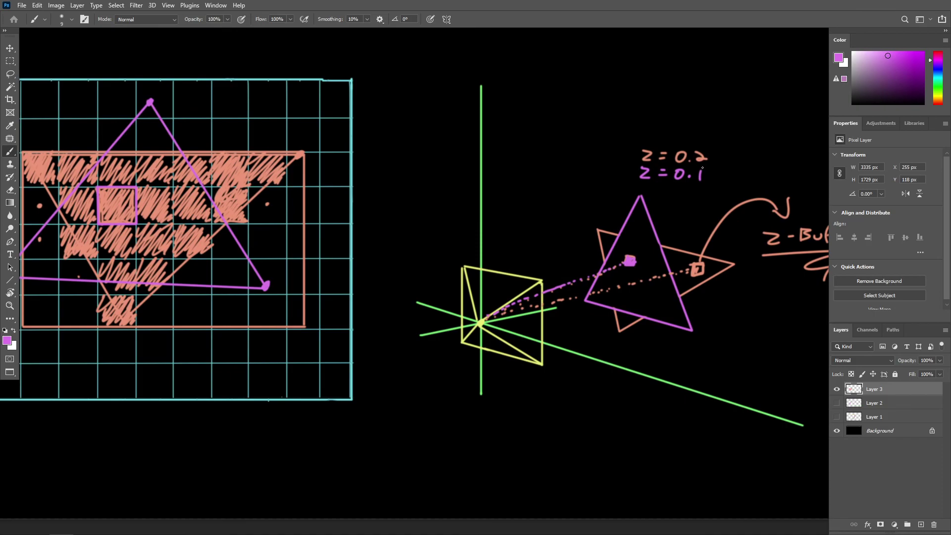
mouse_move(702, 168)
mouse_down()
mouse_move(629, 161)
mouse_move(677, 189)
mouse_move(710, 184)
mouse_move(670, 167)
mouse_up()
alt+scroll(679, 174, up, 1)
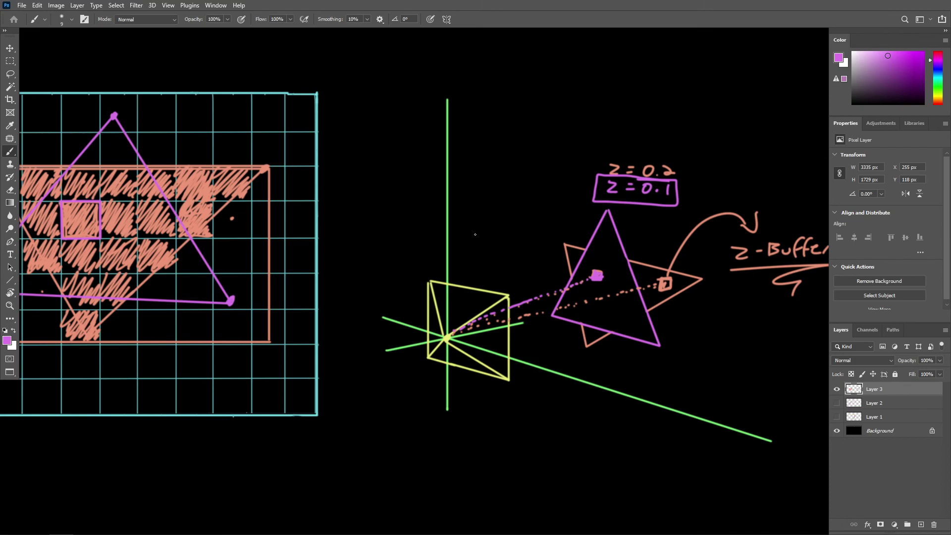
Cross out the salmon "Z = 0.2" with two purple strokes.
drag(435, 241, 471, 242)
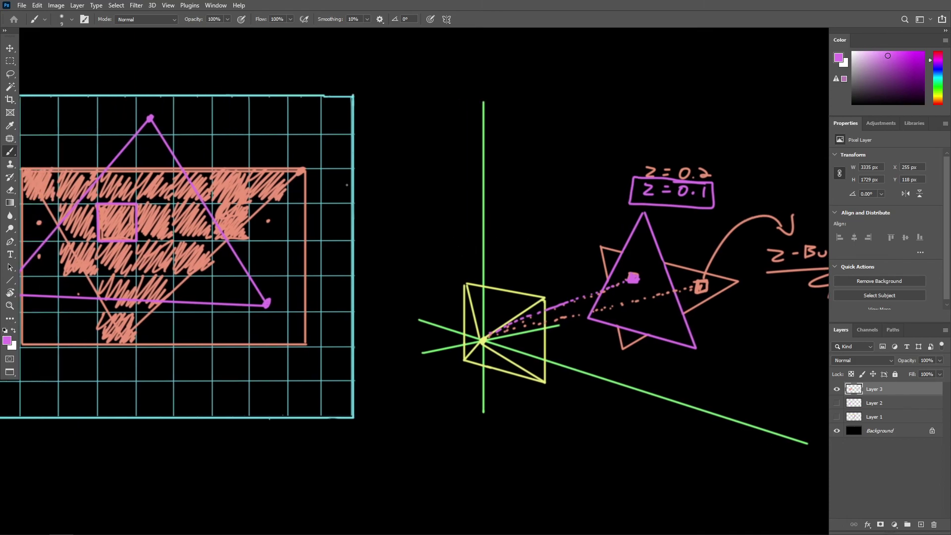
alt+scroll(663, 159, up, 5)
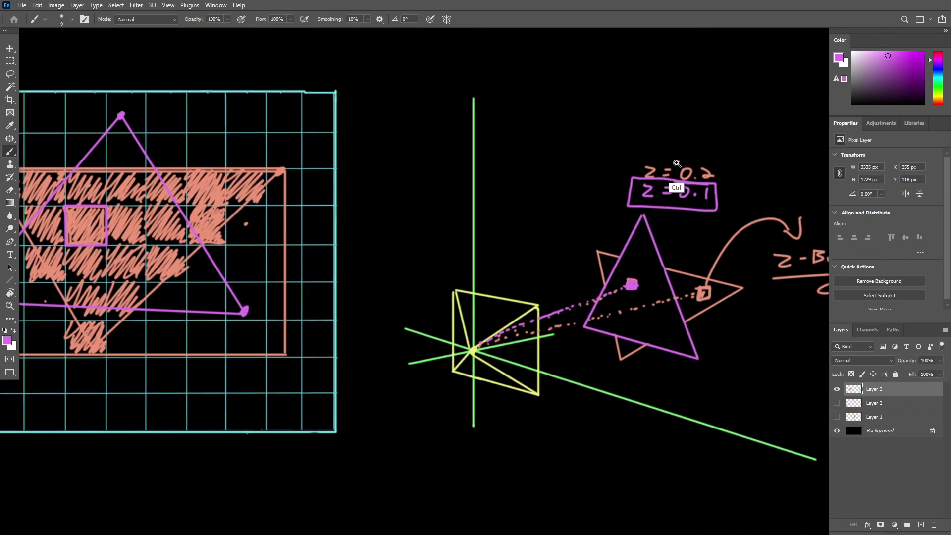
drag(546, 121, 628, 168)
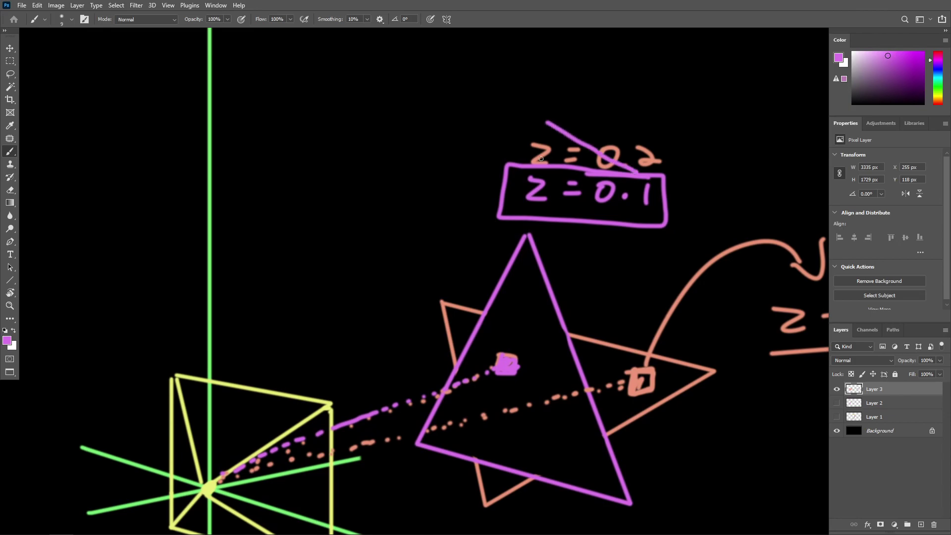
drag(534, 163, 677, 144)
ctrl+drag(672, 156, 587, 160)
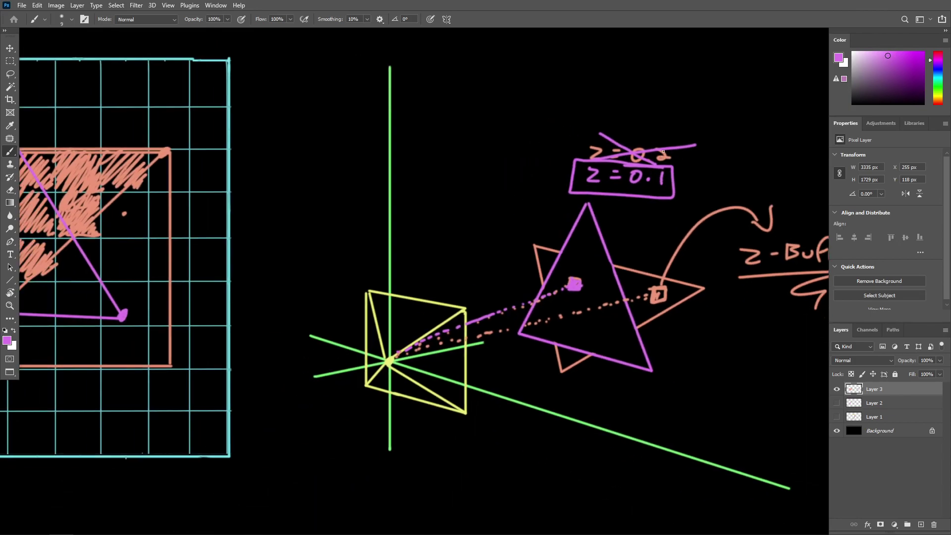
drag(663, 152, 649, 157)
key(ctrl+z)
Shade the purple-bordered cell in the pixel grid solid purple.
drag(296, 216, 616, 201)
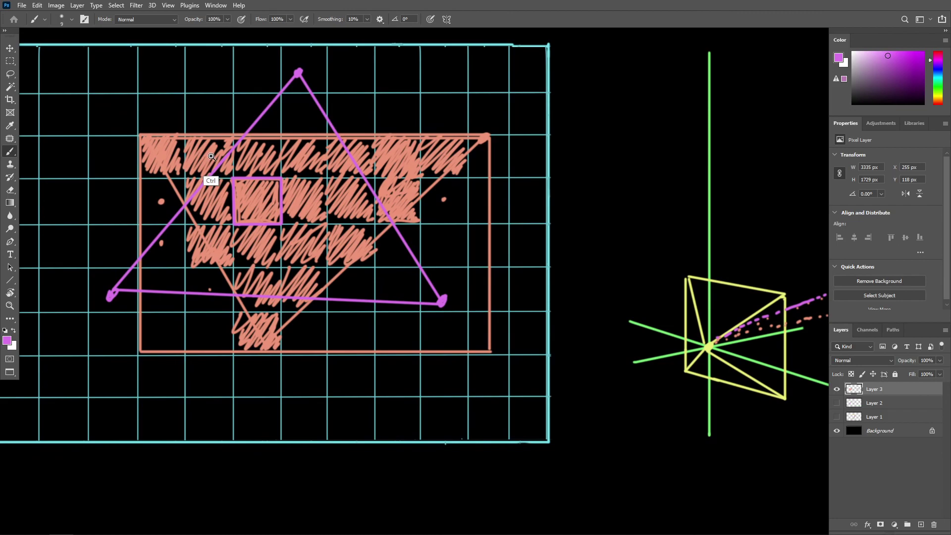
mouse_move(211, 156)
ctrl+mouse_down()
mouse_move(269, 206)
mouse_move(279, 170)
mouse_move(270, 213)
mouse_move(277, 233)
mouse_move(307, 176)
mouse_move(334, 164)
mouse_move(312, 233)
mouse_move(341, 198)
mouse_move(347, 233)
mouse_move(308, 247)
mouse_move(292, 240)
mouse_move(329, 207)
mouse_move(337, 181)
mouse_move(281, 179)
ctrl+mouse_up()
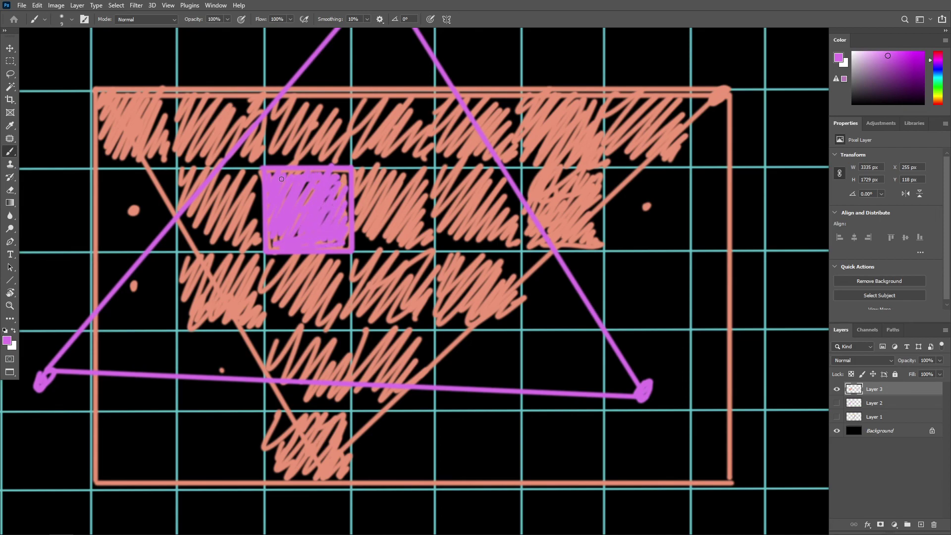
ctrl+drag(373, 206, 325, 219)
drag(508, 212, 399, 212)
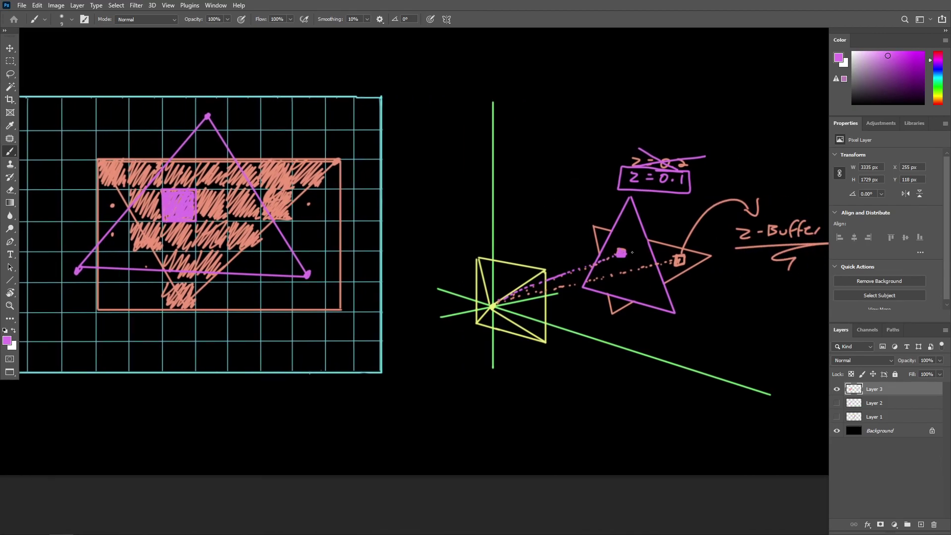